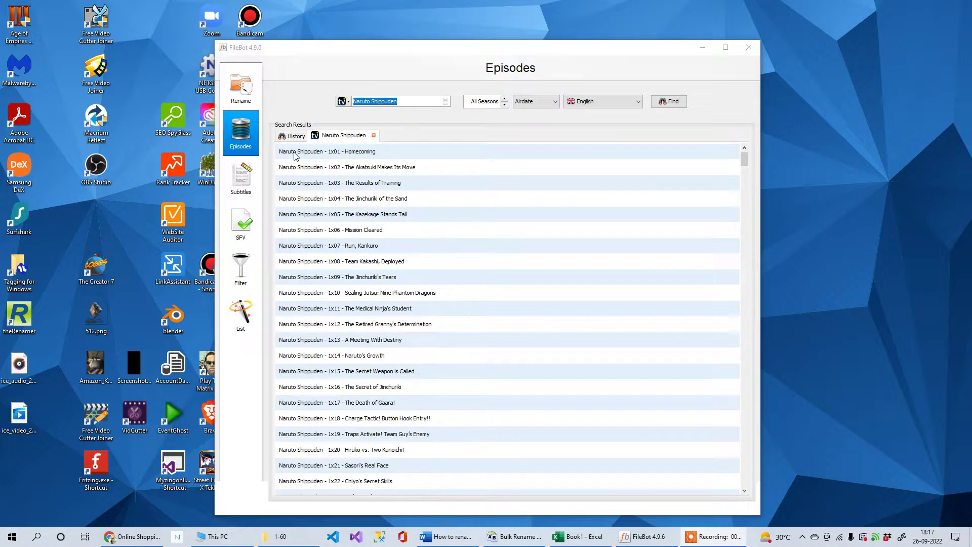
Reposition the FileBot window and place the 1-60 folder window beside its Naruto Shippuden episode list.
{"action": "left_click_drag", "start_coordinate": [461, 53], "coordinate": [528, 30]}
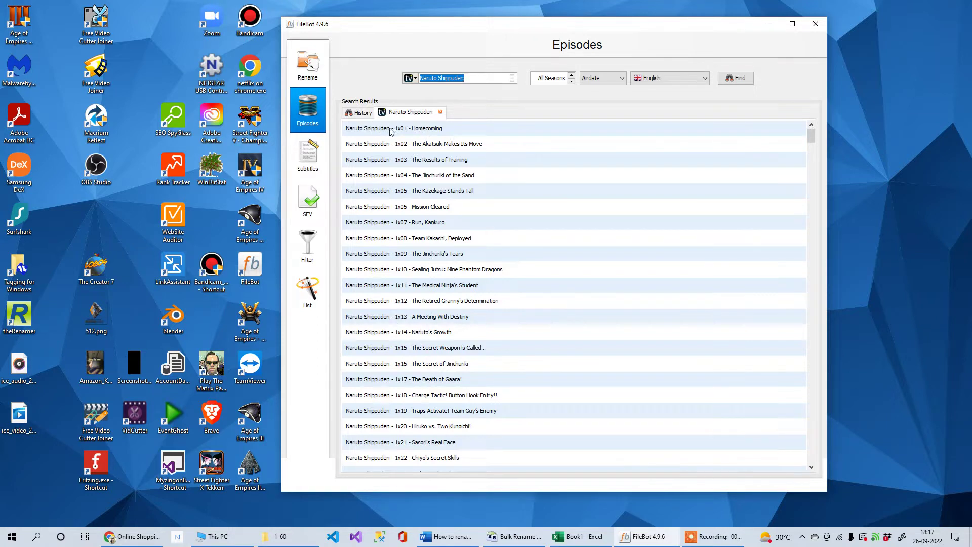
{"action": "left_click", "coordinate": [477, 75]}
{"action": "key", "text": "alt+Tab"}
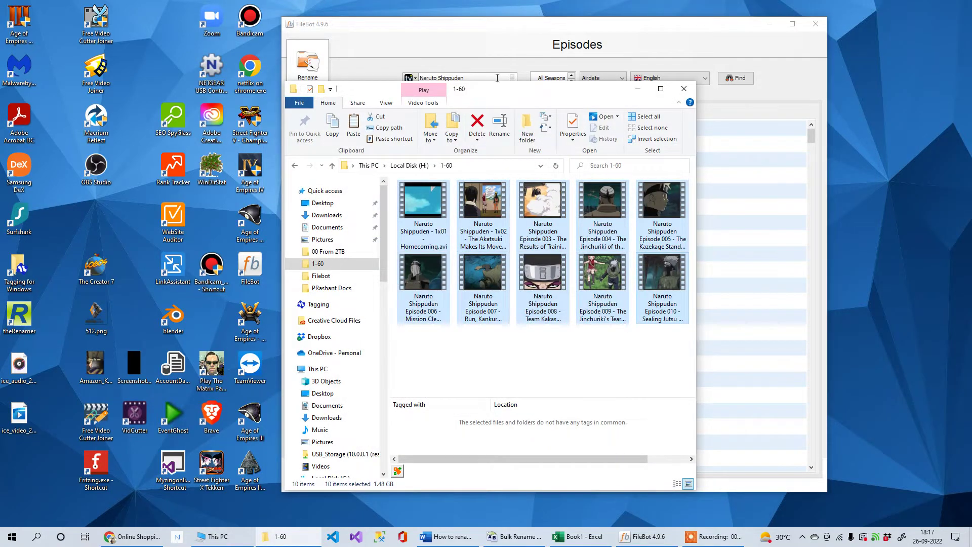
{"action": "left_click_drag", "start_coordinate": [503, 97], "coordinate": [727, 87]}
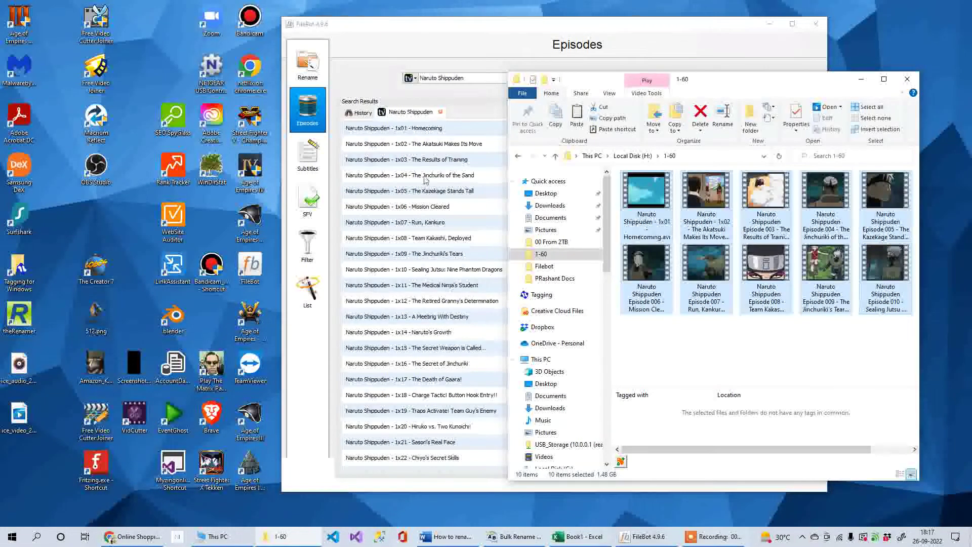
Open the 1x02 episode video from the 1-60 folder to view it, and close the player.
{"action": "left_click", "coordinate": [716, 231]}
{"action": "double_click", "coordinate": [716, 232]}
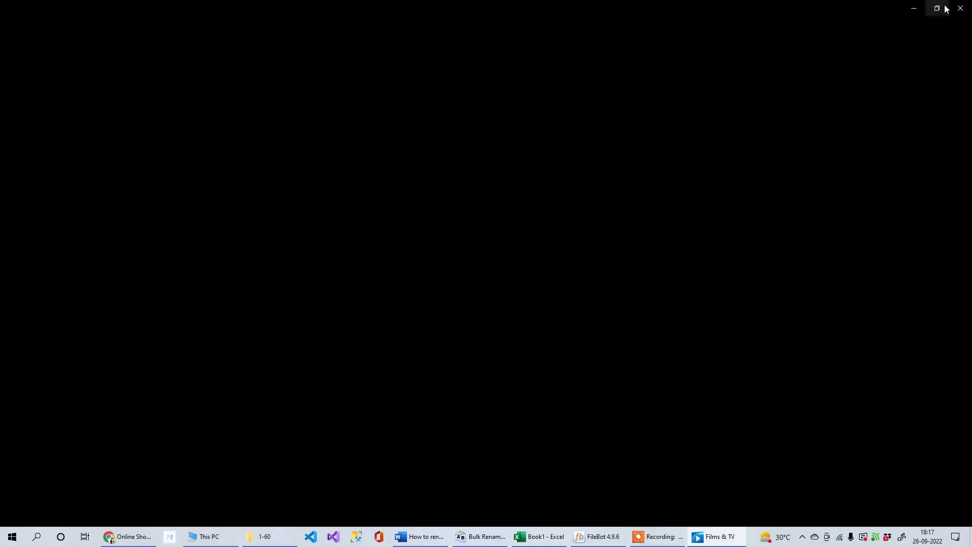
{"action": "left_click", "coordinate": [936, 8]}
{"action": "left_click", "coordinate": [527, 29]}
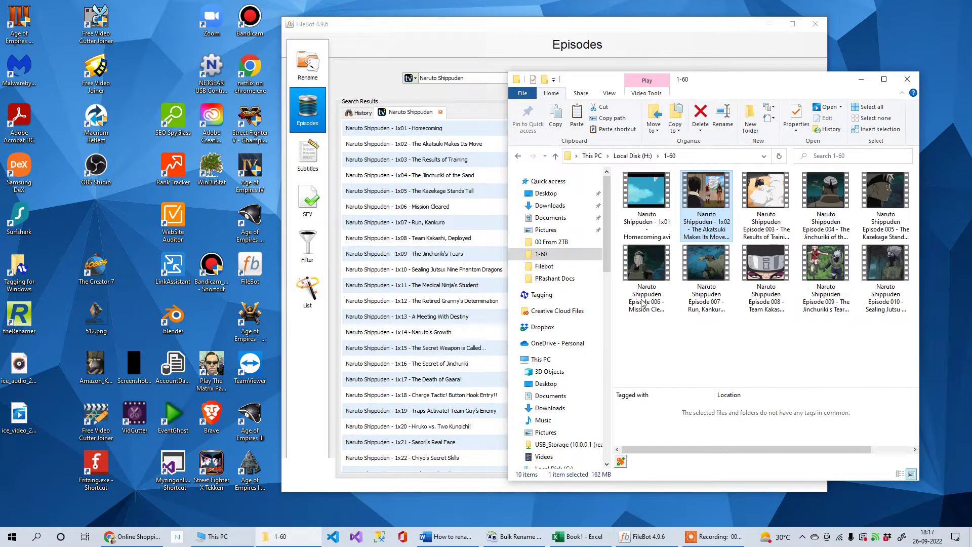
Load all ten episode videos from the 1-60 folder into FileBot's Rename view as original files.
{"action": "left_click", "coordinate": [589, 39]}
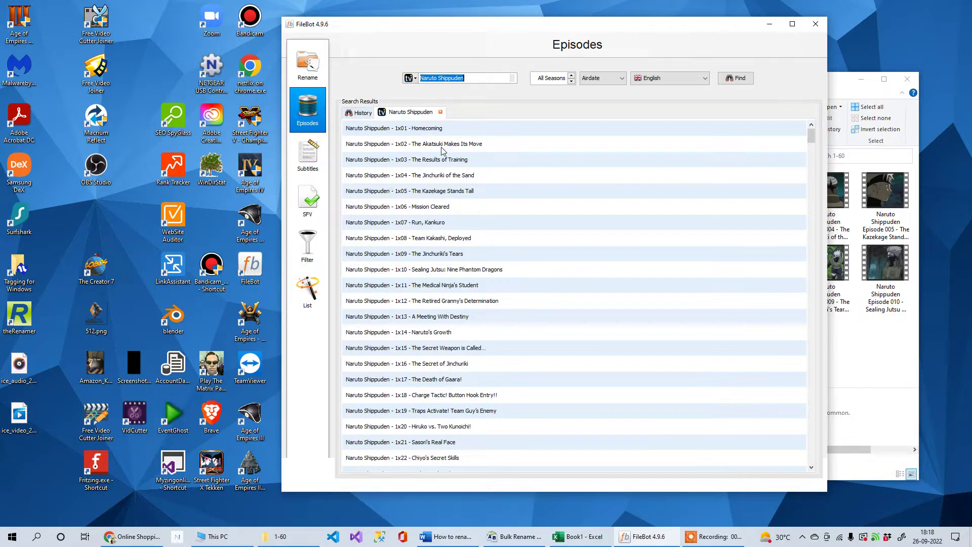
{"action": "left_click", "coordinate": [425, 131]}
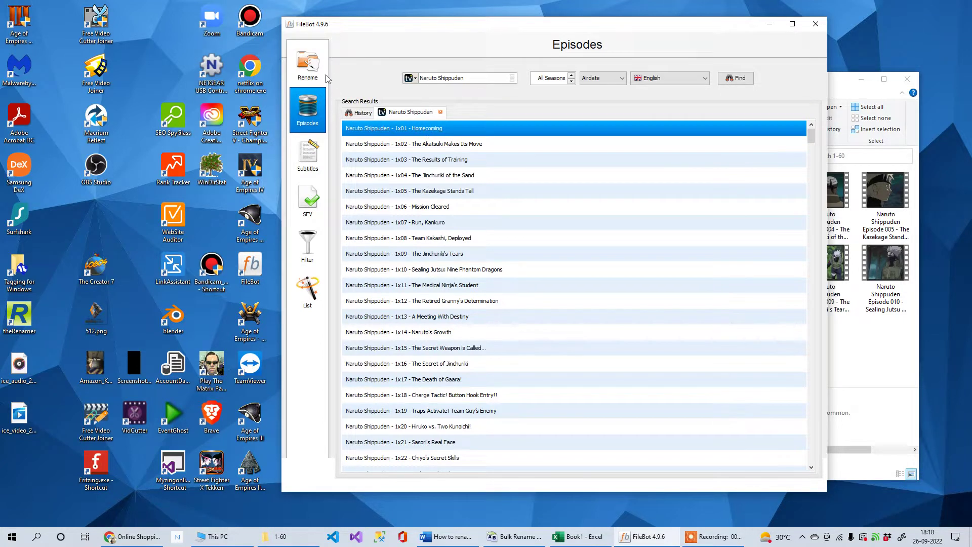
{"action": "left_click", "coordinate": [307, 65]}
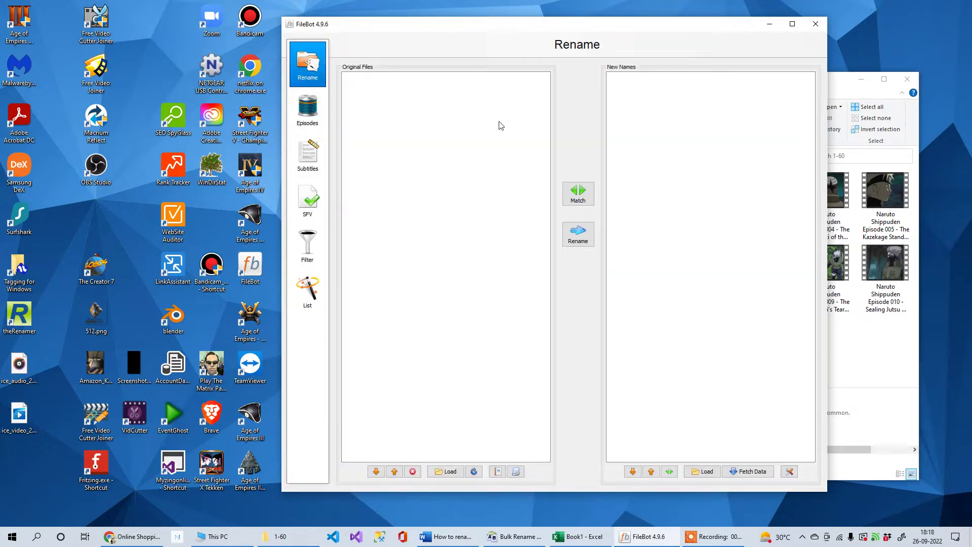
{"action": "left_click", "coordinate": [842, 85]}
{"action": "left_click_drag", "start_coordinate": [898, 347], "coordinate": [380, 145]}
{"action": "left_click", "coordinate": [454, 245]}
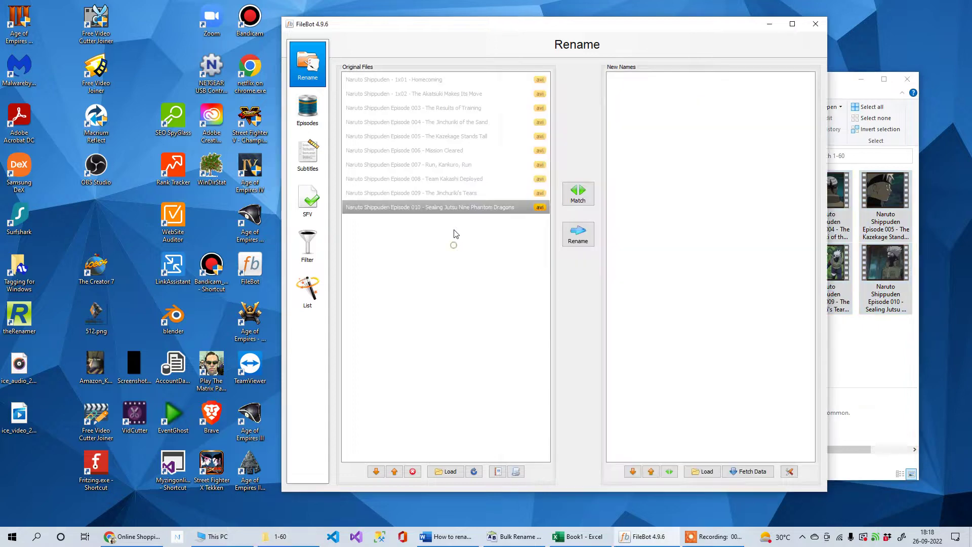
Select episodes 1x01 through 1x10 of Naruto Shippuden and send them to the List view.
{"action": "left_click", "coordinate": [309, 109]}
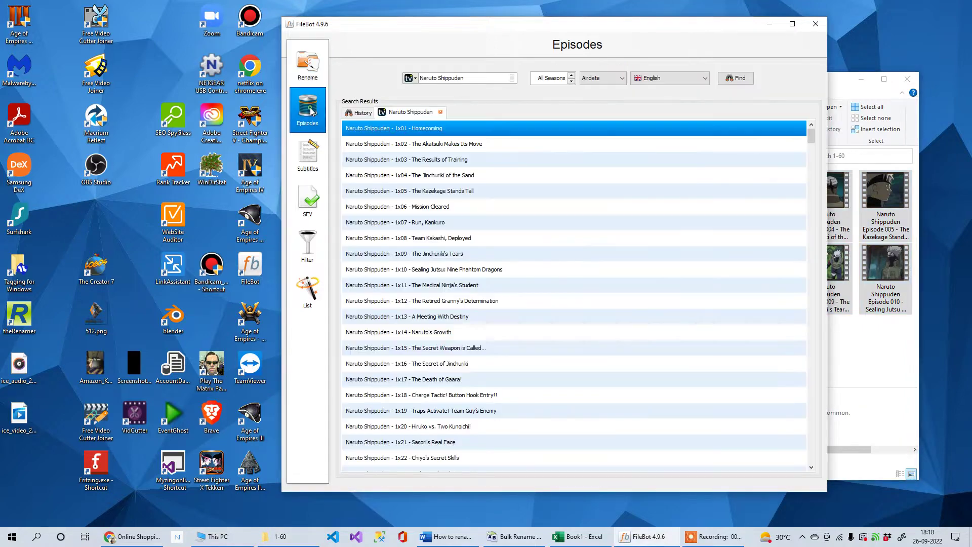
{"action": "left_click", "coordinate": [415, 269], "text": "shift"}
{"action": "right_click", "coordinate": [415, 269]}
{"action": "mouse_move", "coordinate": [443, 273]}
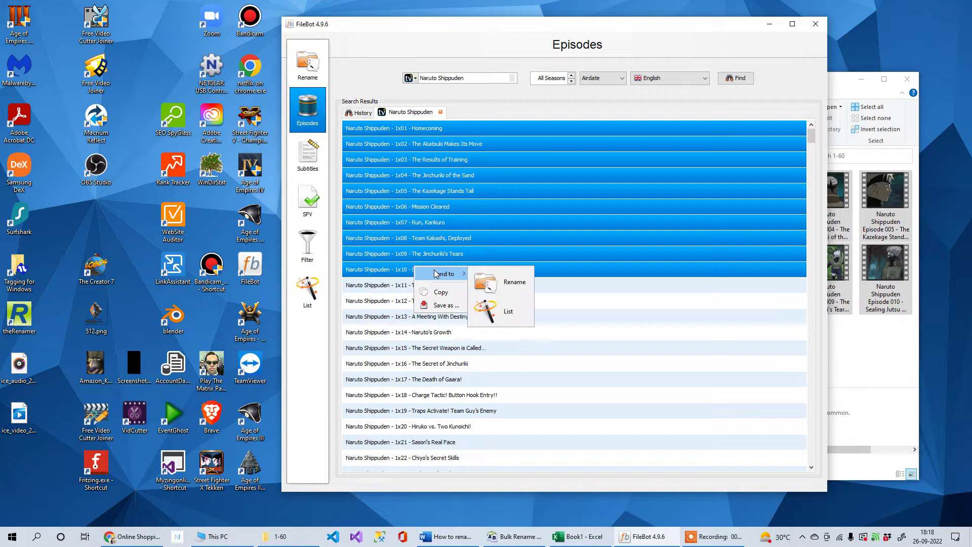
{"action": "left_click", "coordinate": [508, 311]}
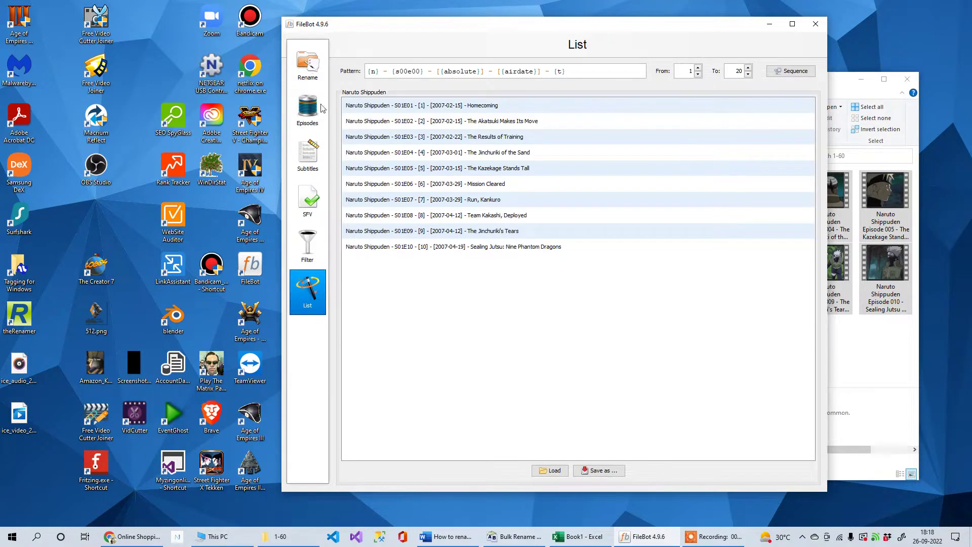
Send the ten selected episodes to the Rename view as the new file names.
{"action": "left_click", "coordinate": [307, 111]}
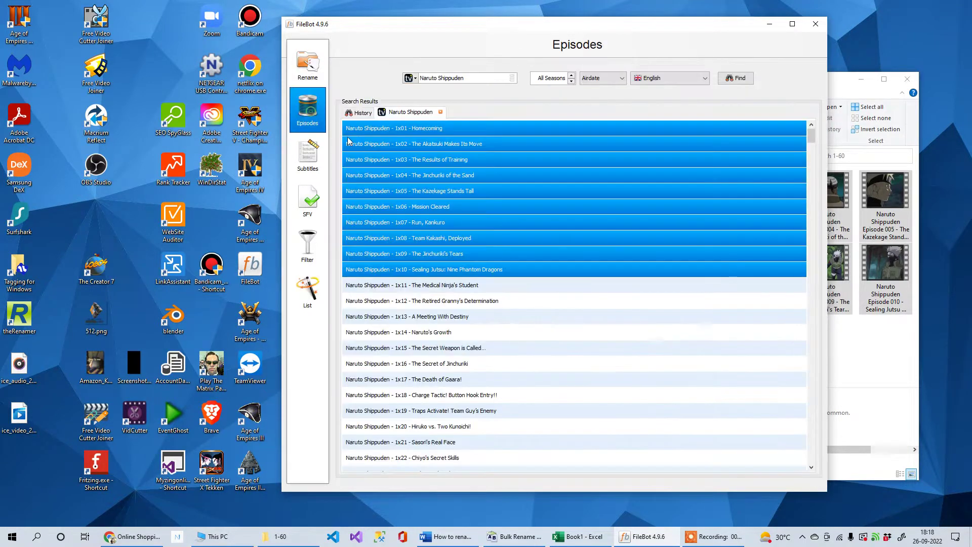
{"action": "right_click", "coordinate": [470, 192]}
{"action": "mouse_move", "coordinate": [501, 200]}
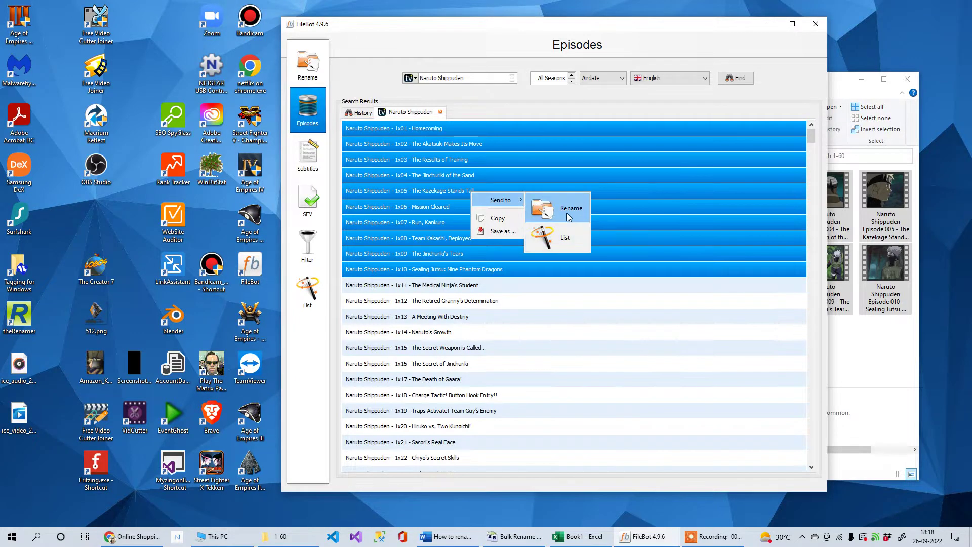
{"action": "left_click", "coordinate": [567, 213]}
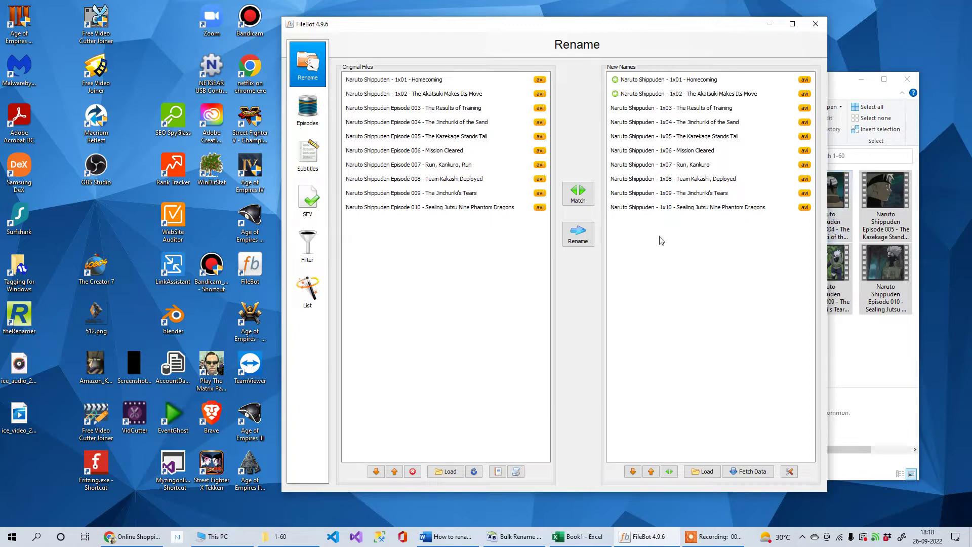
Try to rename the ten original files with the new episode names.
{"action": "left_click", "coordinate": [580, 243]}
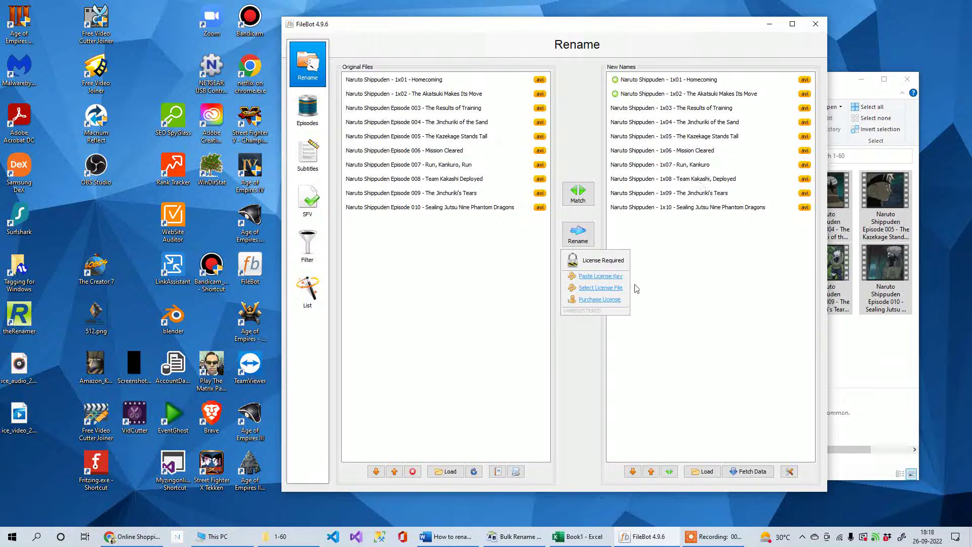
{"action": "left_click", "coordinate": [710, 281]}
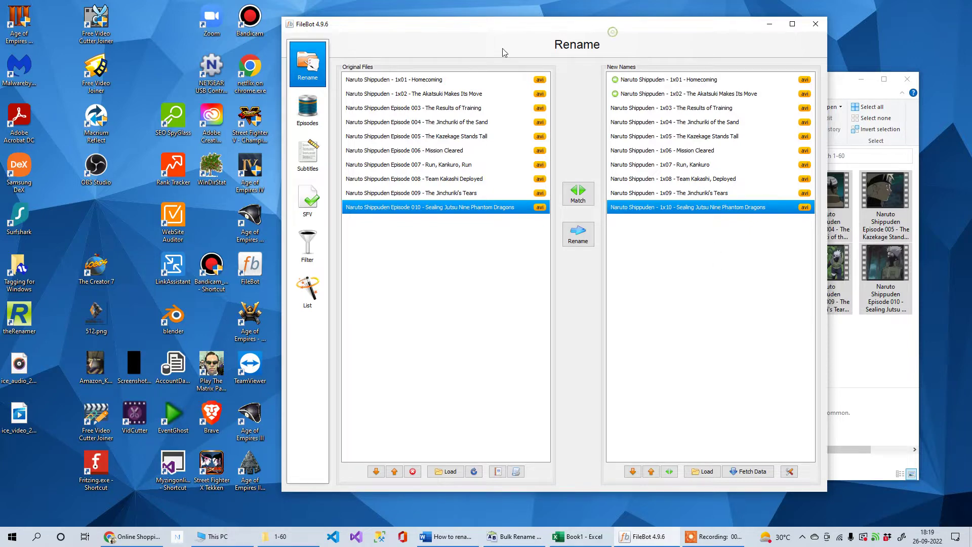
Compare each original file name with its matched new name, from episode 1x01 through 1x10.
{"action": "left_click_drag", "start_coordinate": [506, 28], "coordinate": [381, 36]}
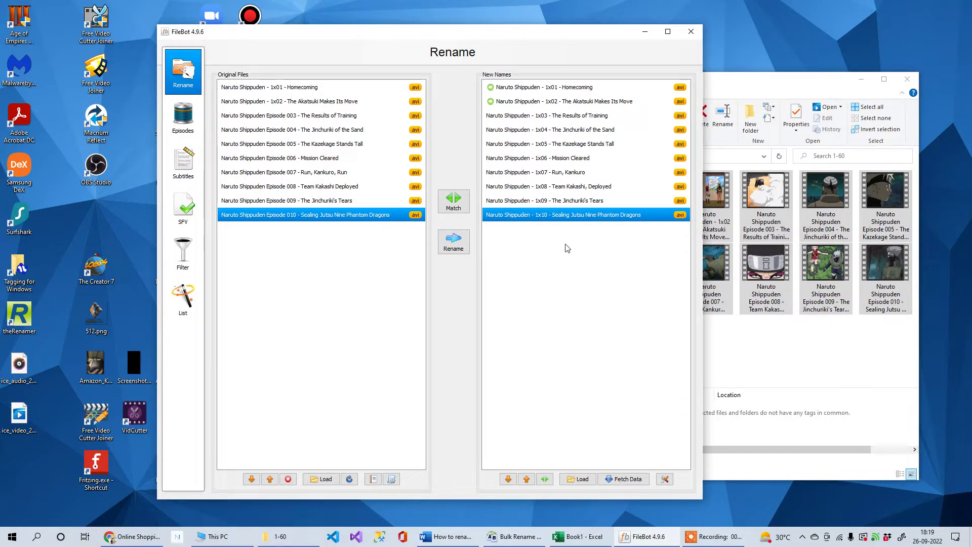
{"action": "left_click", "coordinate": [540, 90]}
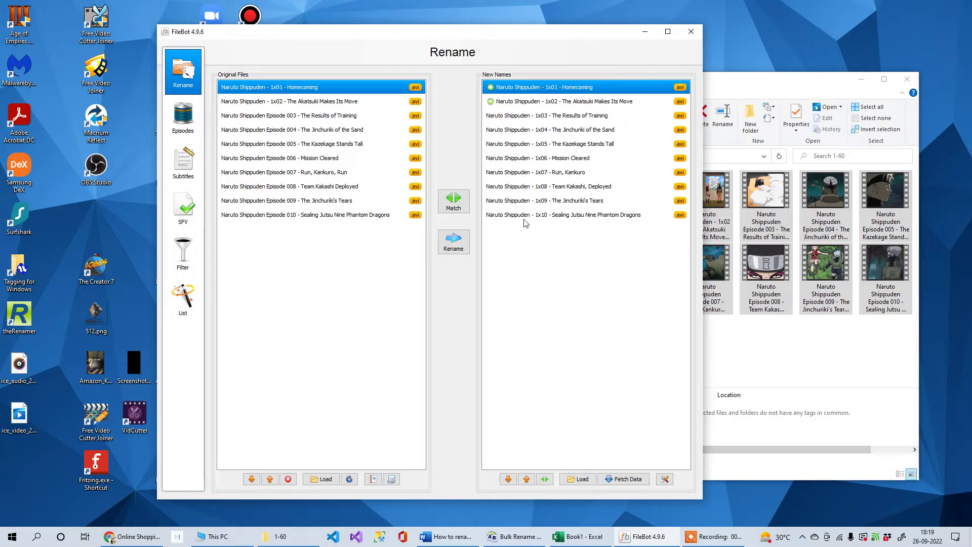
{"action": "key", "text": "Down"}
{"action": "key", "text": "Down"}
{"action": "key", "text": "Down"}
{"action": "key", "text": "Down"}
{"action": "key", "text": "Down"}
{"action": "key", "text": "Down"}
{"action": "key", "text": "Down"}
{"action": "key", "text": "Down"}
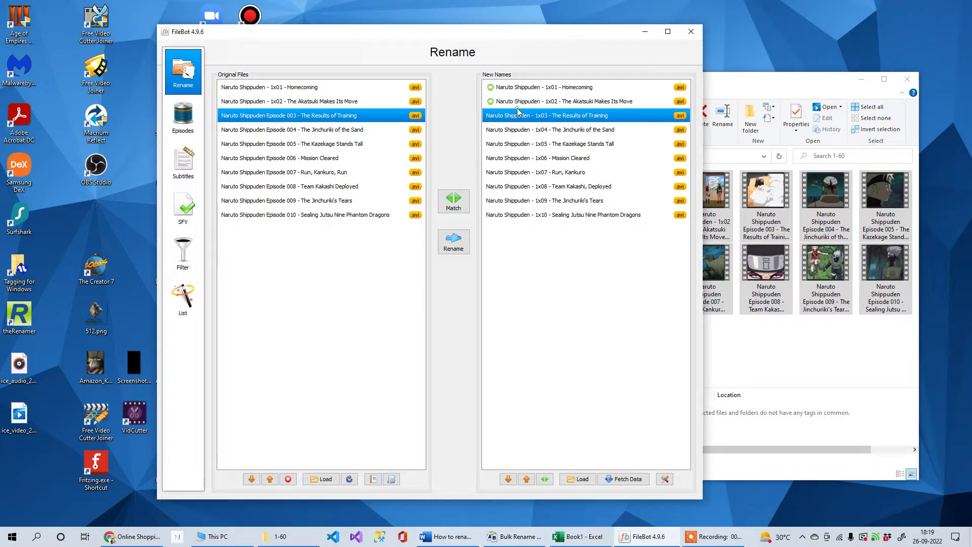
{"action": "key", "text": "Down"}
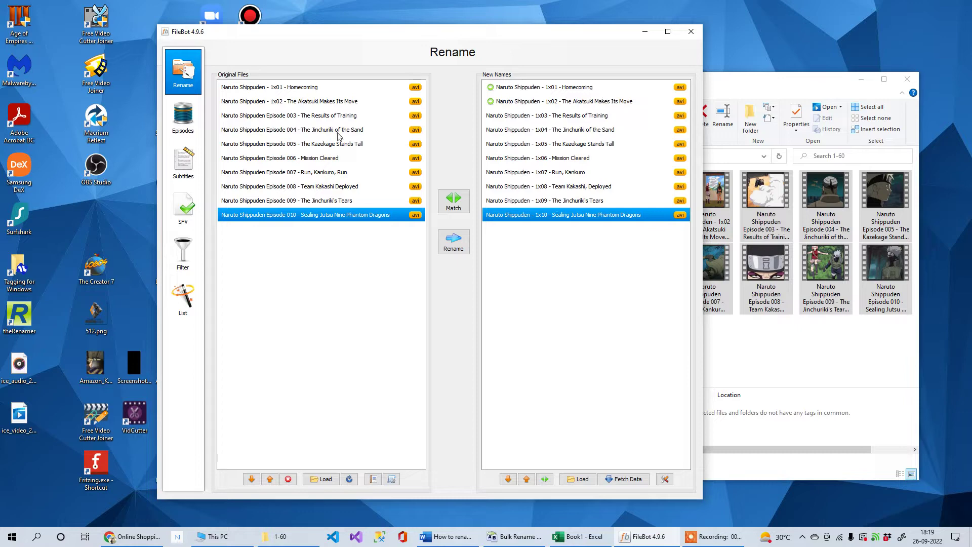
Copy the ten selected episode names from FileBot's episode list and paste them into an empty Notepad++ document.
{"action": "left_click", "coordinate": [189, 121]}
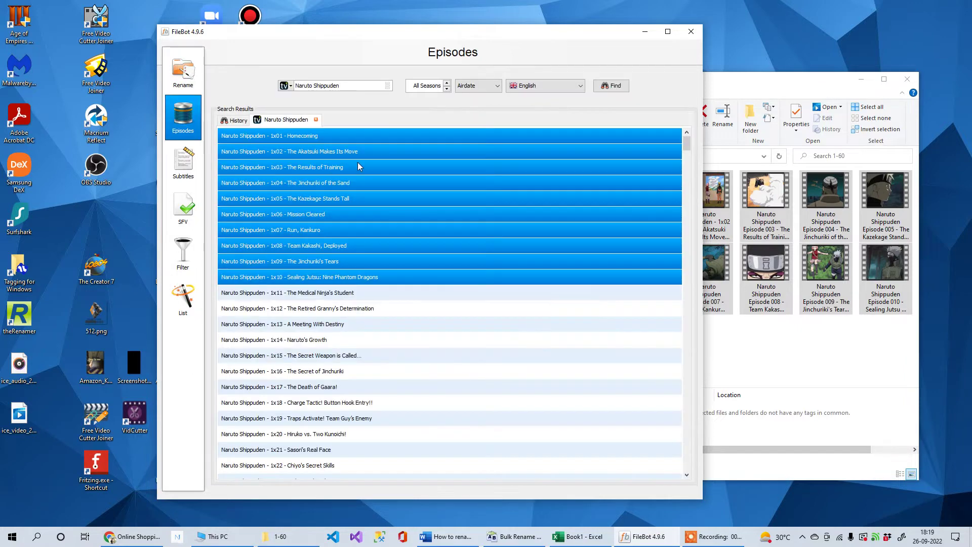
{"action": "right_click", "coordinate": [336, 137]}
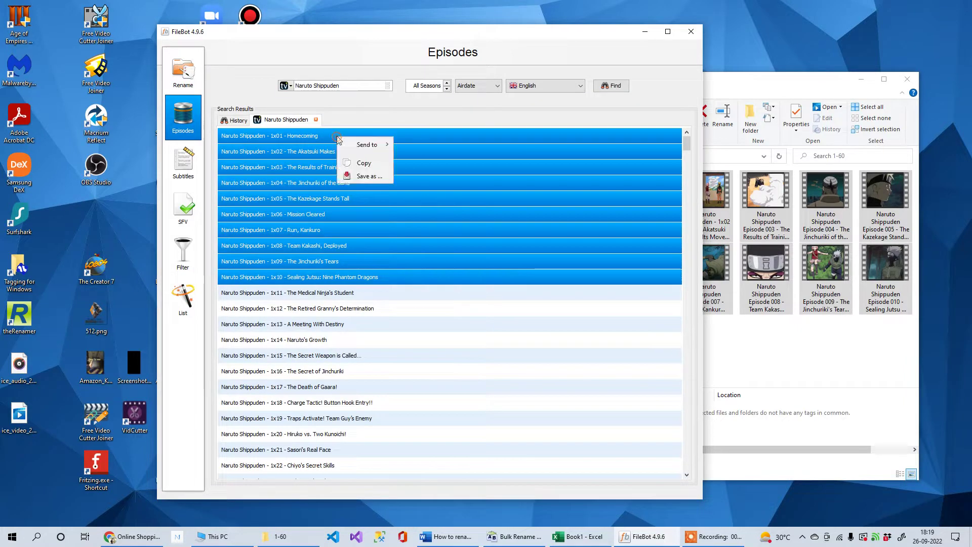
{"action": "left_click", "coordinate": [361, 164]}
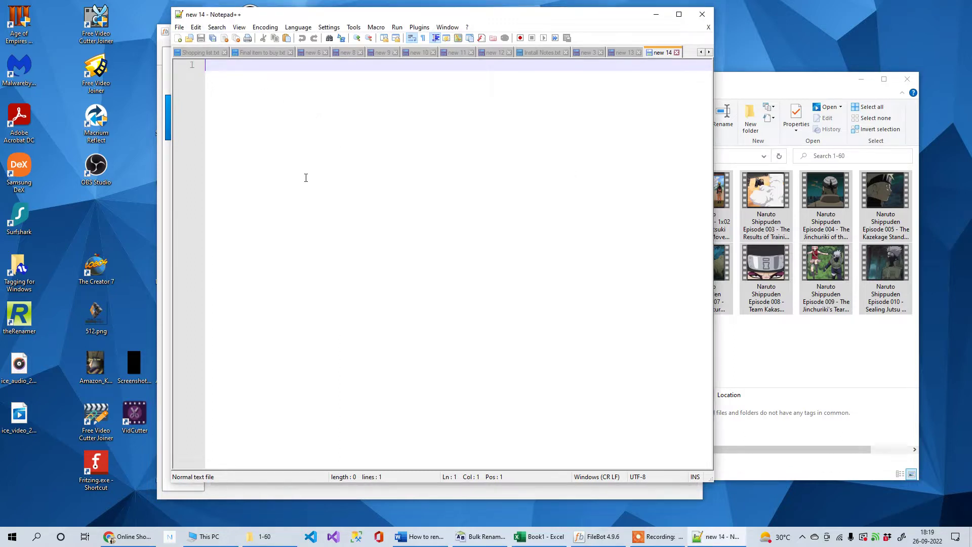
{"action": "key", "text": "ctrl+v"}
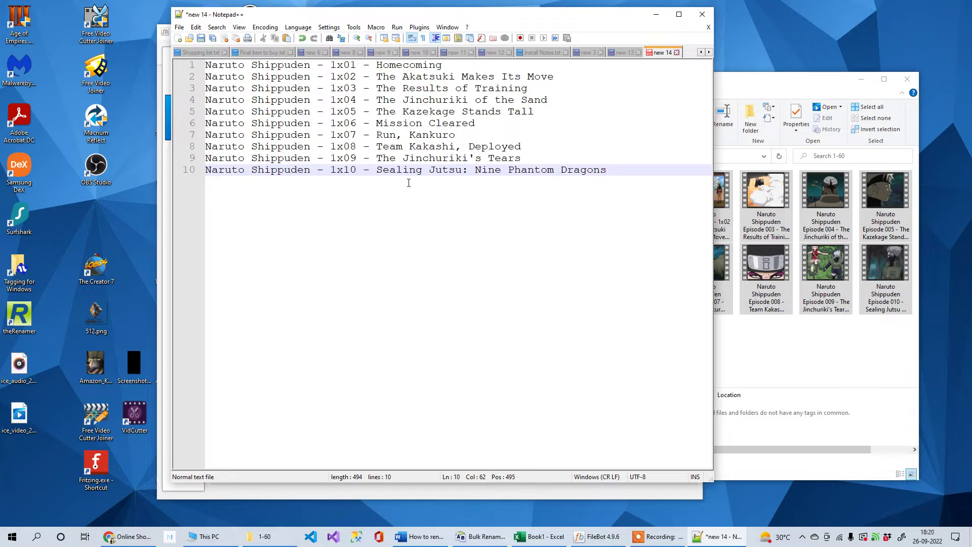
Select all ten pasted episode names and move the Notepad++ window so FileBot's episode list stays visible beside it.
{"action": "left_click_drag", "start_coordinate": [618, 170], "coordinate": [205, 65]}
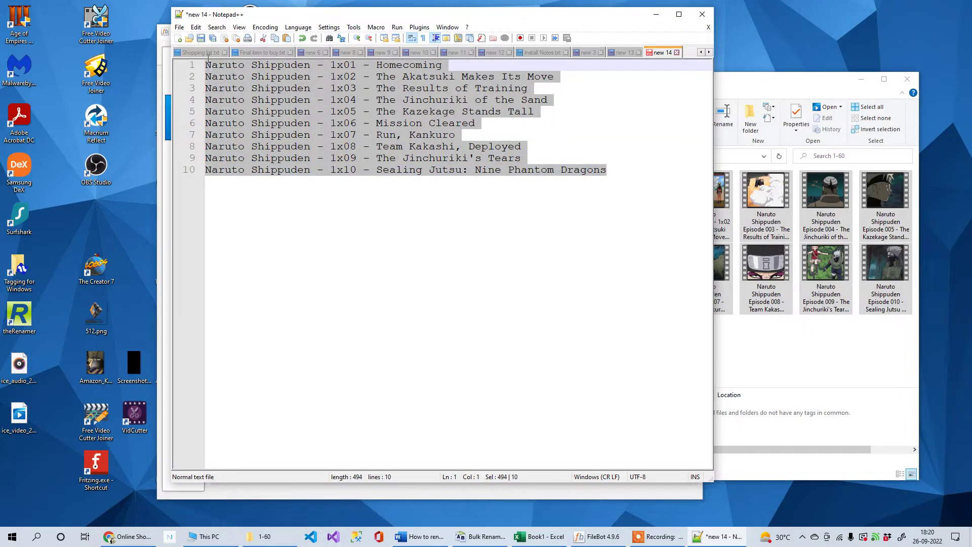
{"action": "left_click_drag", "start_coordinate": [460, 22], "coordinate": [586, 43]}
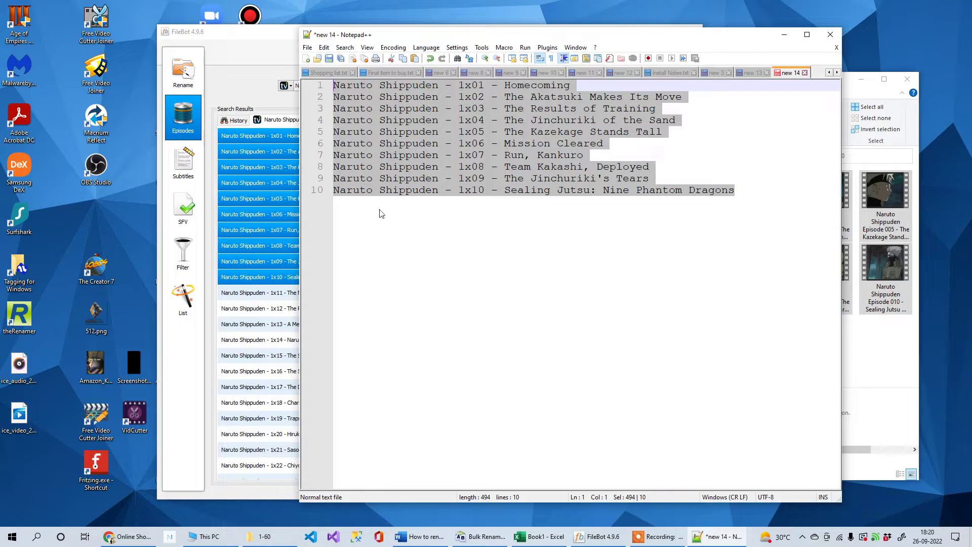
{"action": "left_click", "coordinate": [783, 34]}
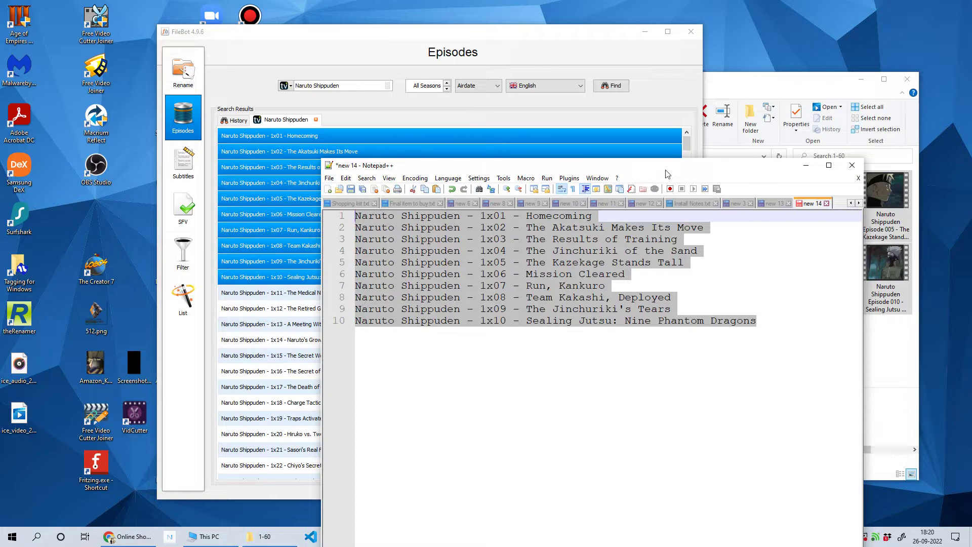
{"action": "left_click_drag", "start_coordinate": [668, 165], "coordinate": [524, 154]}
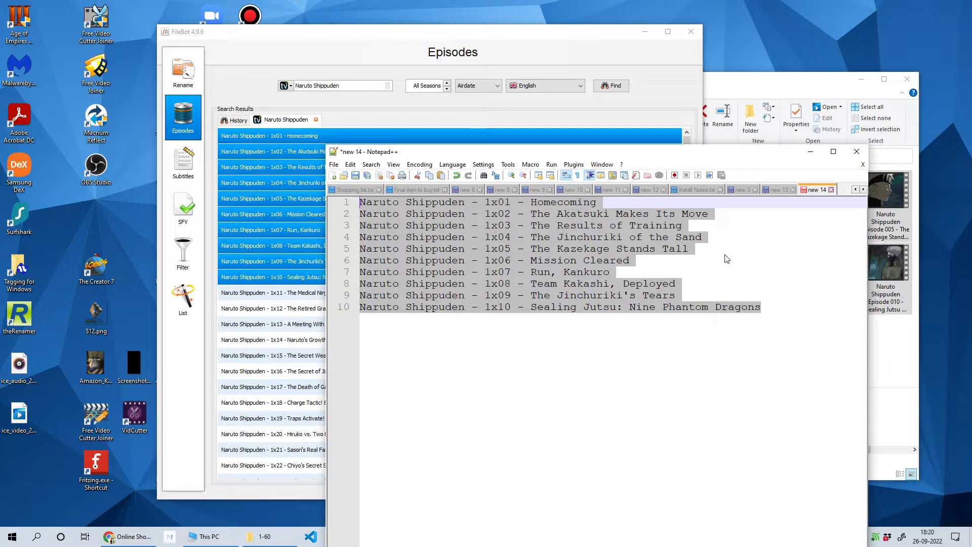
{"action": "left_click_drag", "start_coordinate": [600, 148], "coordinate": [595, 113]}
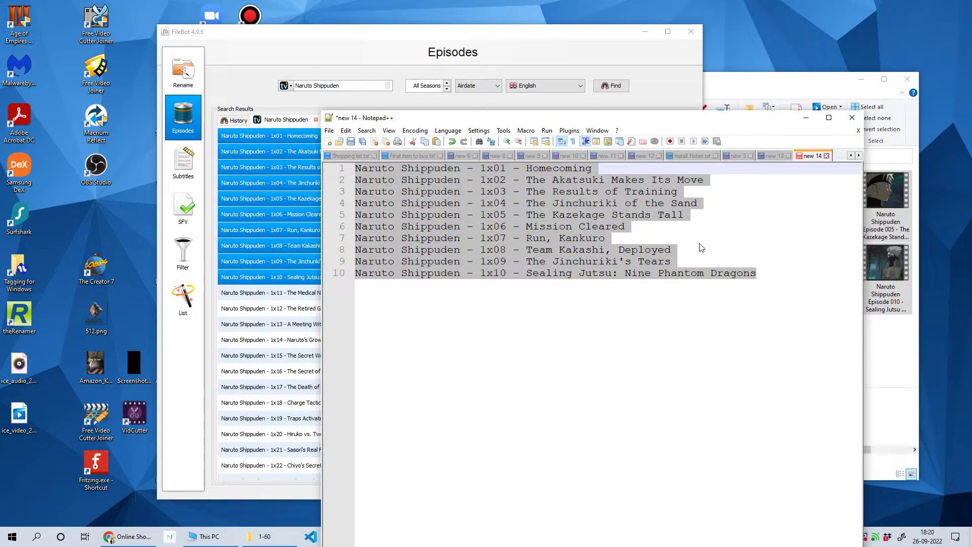
{"action": "left_click_drag", "start_coordinate": [644, 117], "coordinate": [678, 11]}
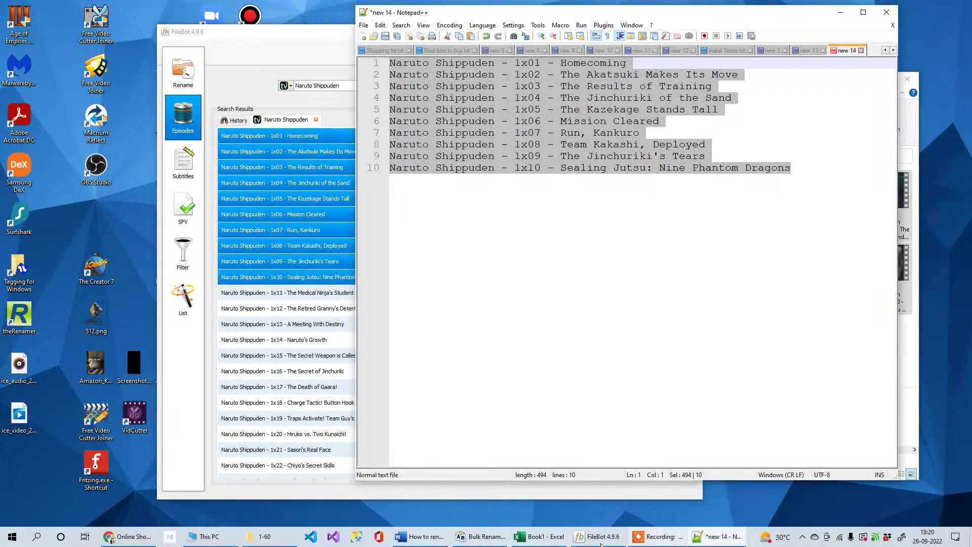
Switch to Bulk Rename Utility and load the video files of the H:\1-60 folder.
{"action": "left_click", "coordinate": [476, 541]}
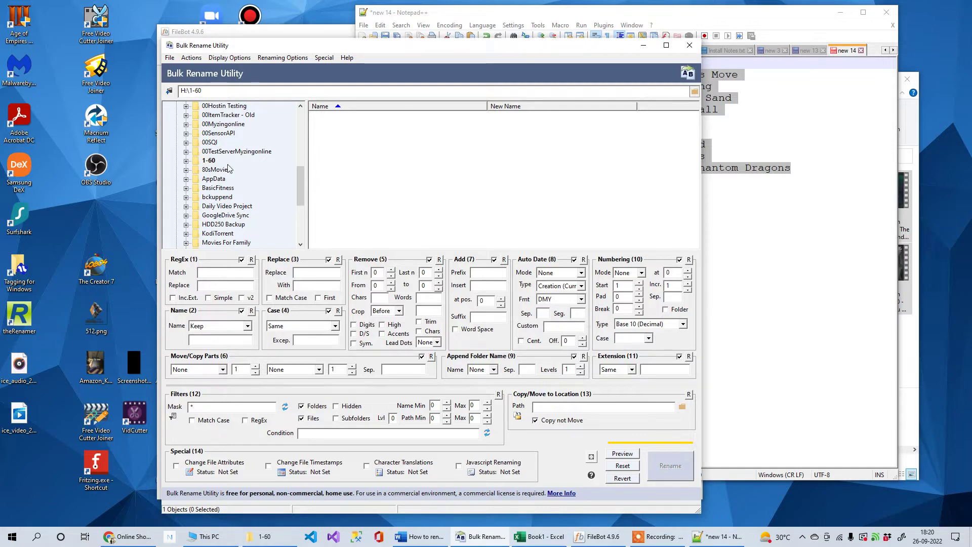
{"action": "left_click", "coordinate": [211, 161]}
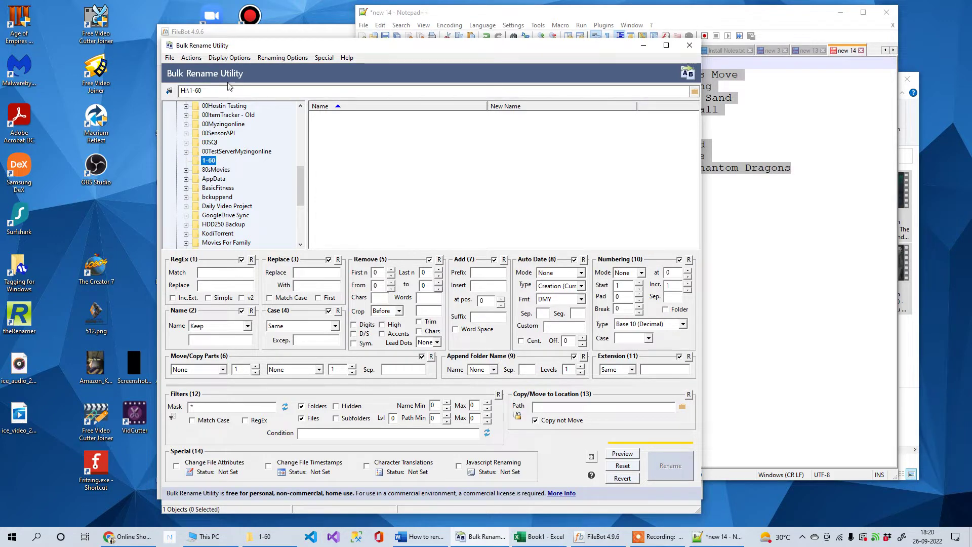
{"action": "left_click", "coordinate": [174, 58]}
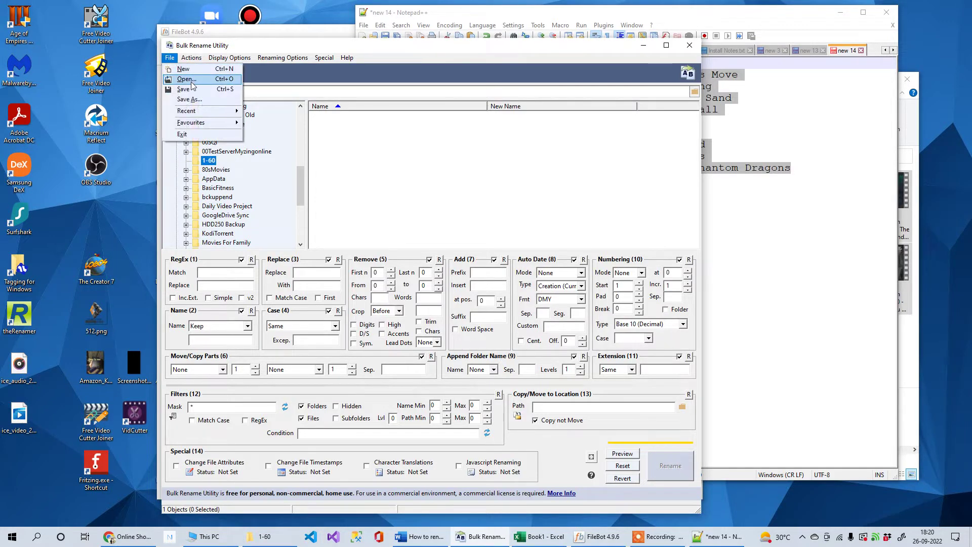
{"action": "key", "text": "Escape"}
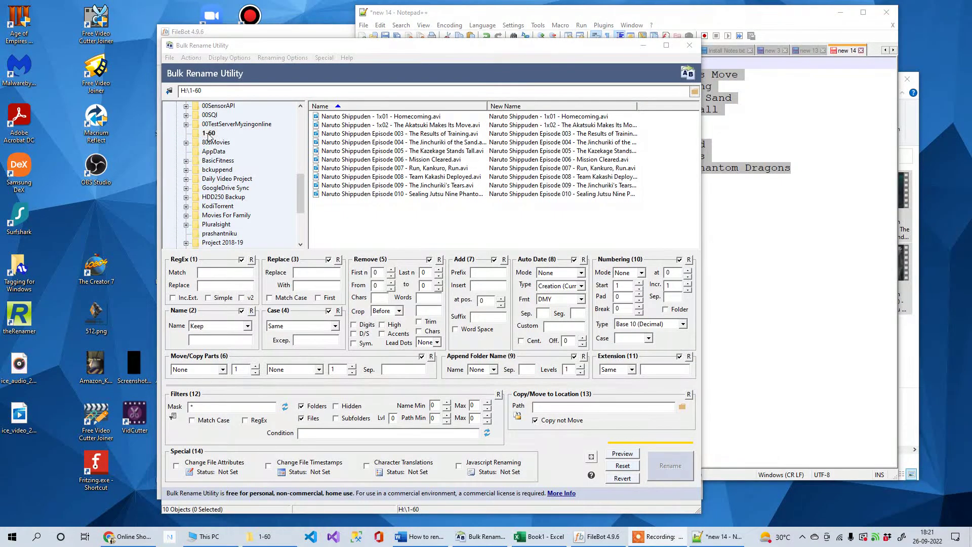
{"action": "scroll", "coordinate": [208, 136], "scroll_direction": "up", "scroll_amount": 5}
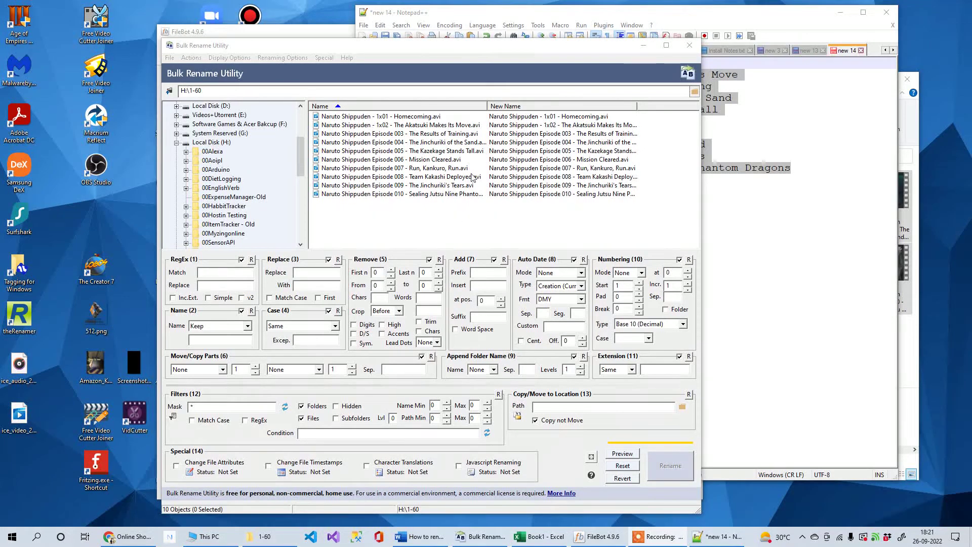
{"action": "left_click_drag", "start_coordinate": [463, 69], "coordinate": [550, 237]}
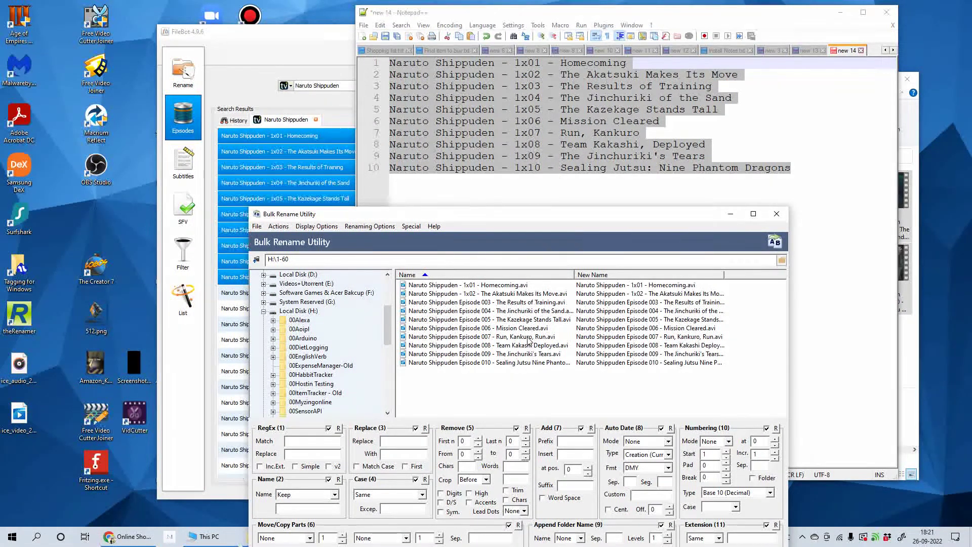
{"action": "left_click", "coordinate": [454, 345]}
{"action": "left_click_drag", "start_coordinate": [559, 216], "coordinate": [494, 105]}
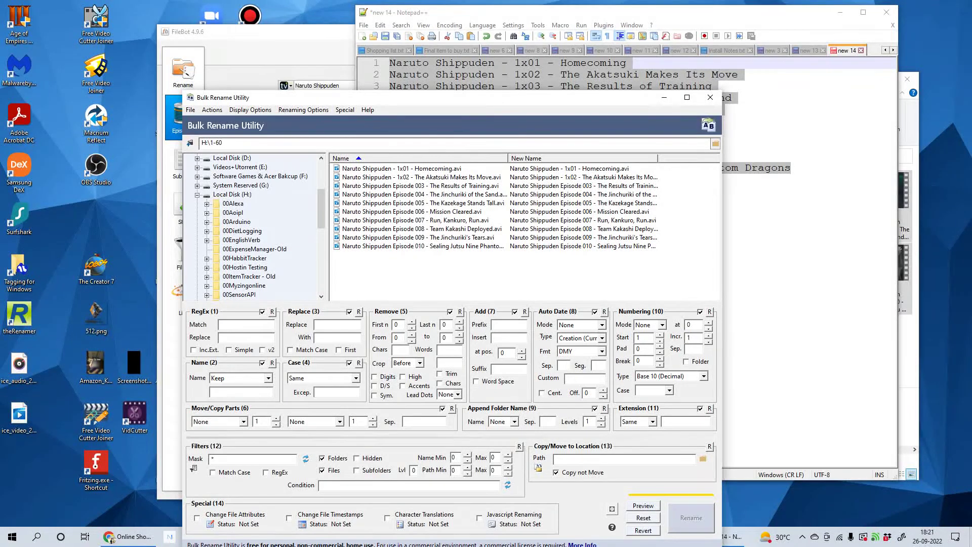
Switch to Notepad++ and examine the old-name and new-name parts of the sample line "Track001.mp3|Headlong.mp3".
{"action": "key", "text": "alt+Tab"}
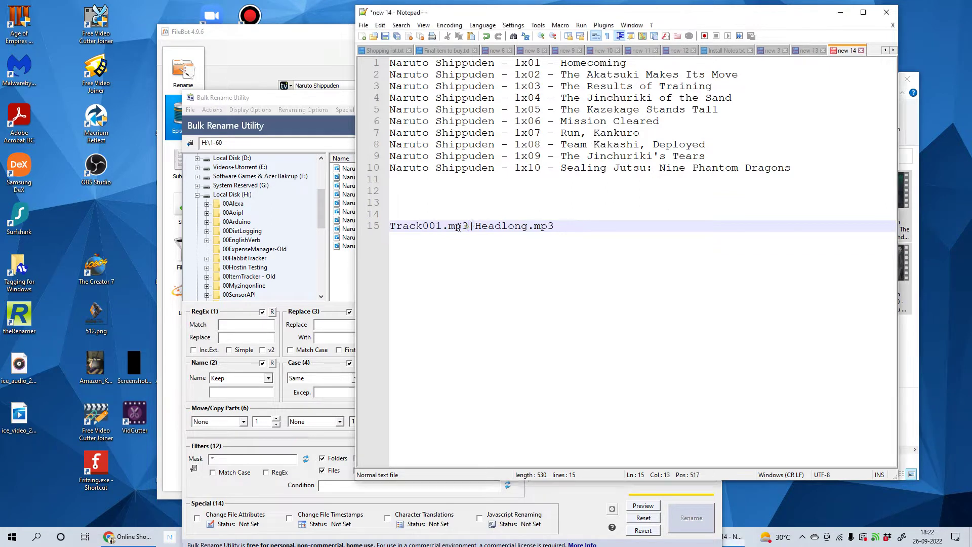
{"action": "left_click_drag", "start_coordinate": [468, 226], "coordinate": [390, 227]}
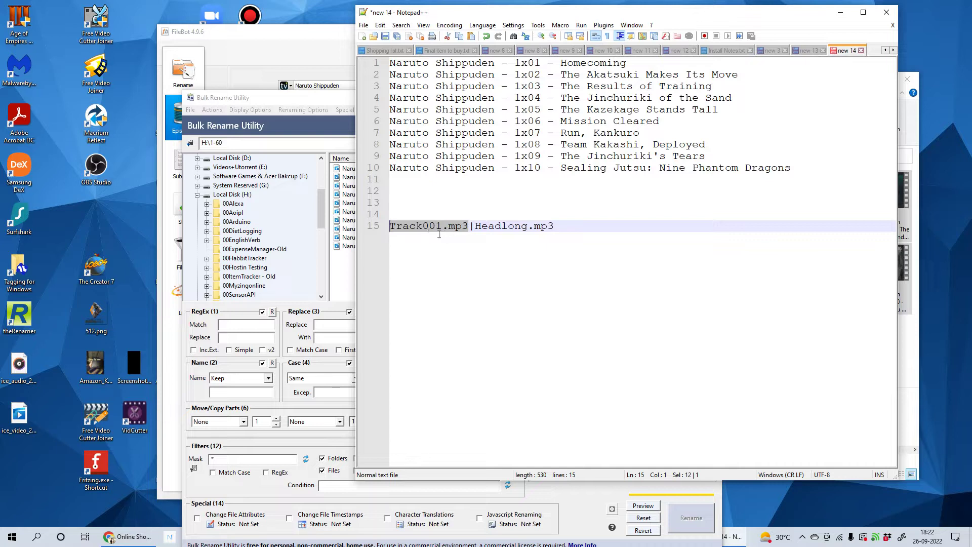
{"action": "left_click", "coordinate": [474, 227]}
{"action": "left_click_drag", "start_coordinate": [562, 226], "coordinate": [474, 227]}
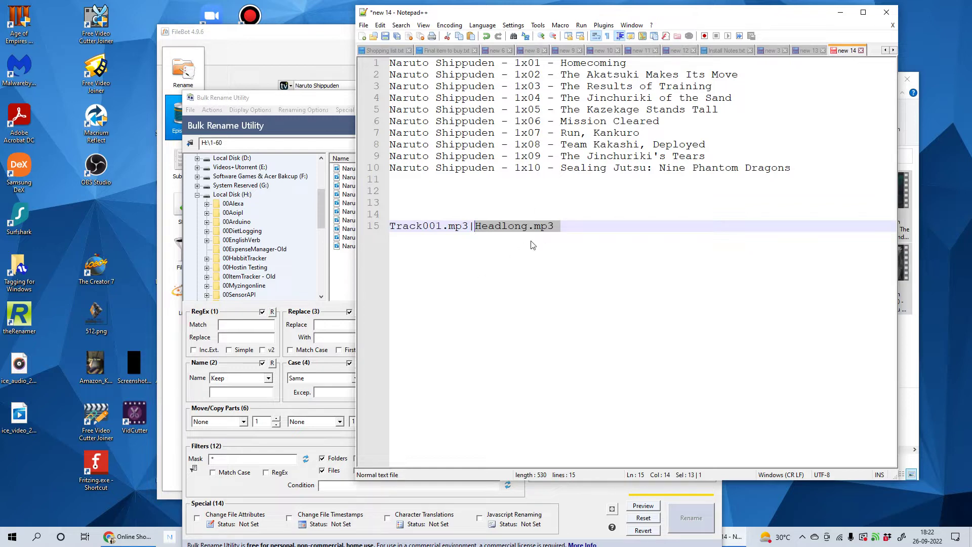
{"action": "left_click", "coordinate": [548, 246]}
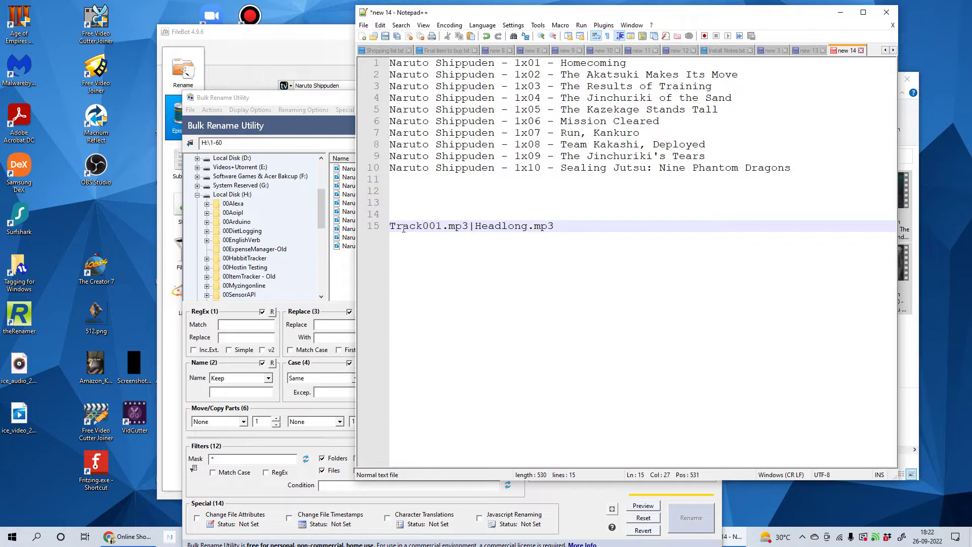
{"action": "left_click_drag", "start_coordinate": [391, 225], "coordinate": [555, 223]}
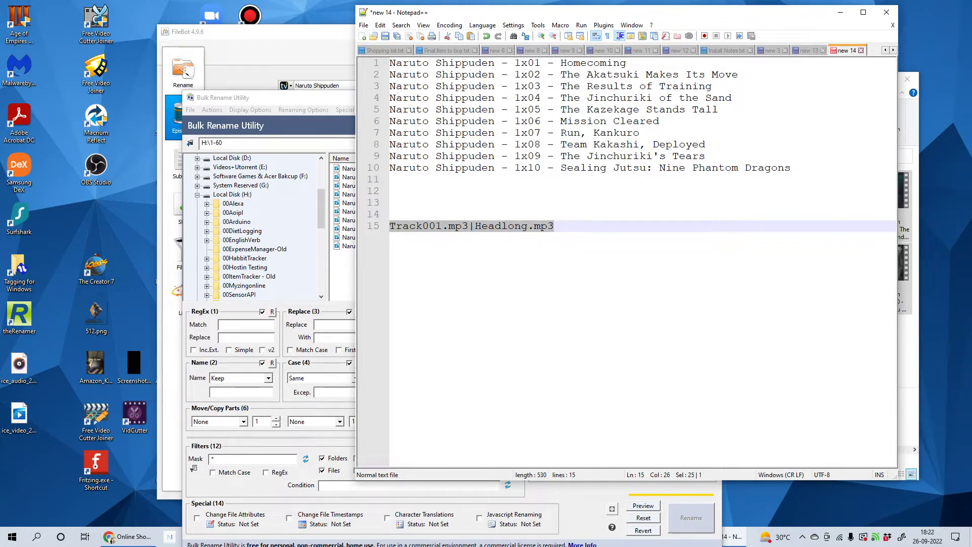
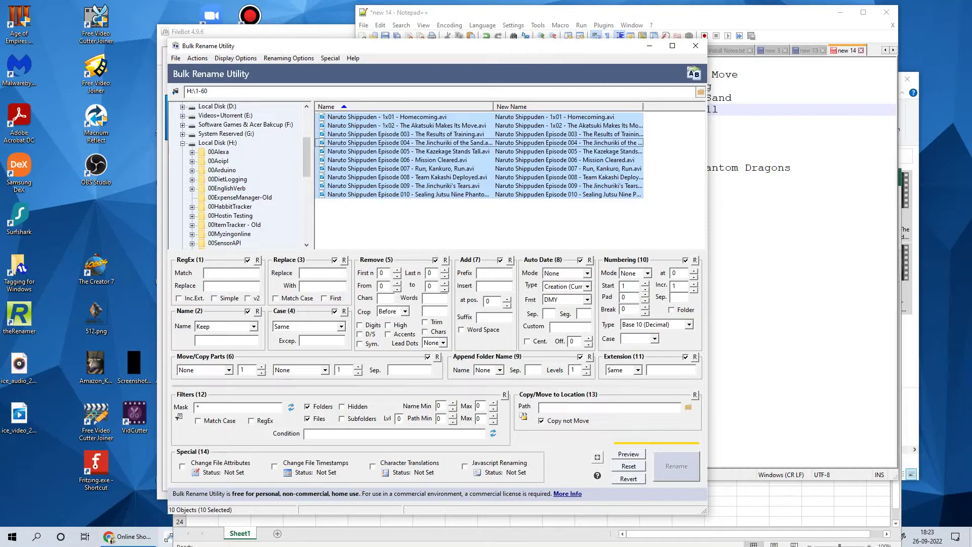
Switch to the blank Excel workbook Book1, maximize its window and select cell A1.
{"action": "left_click", "coordinate": [373, 533]}
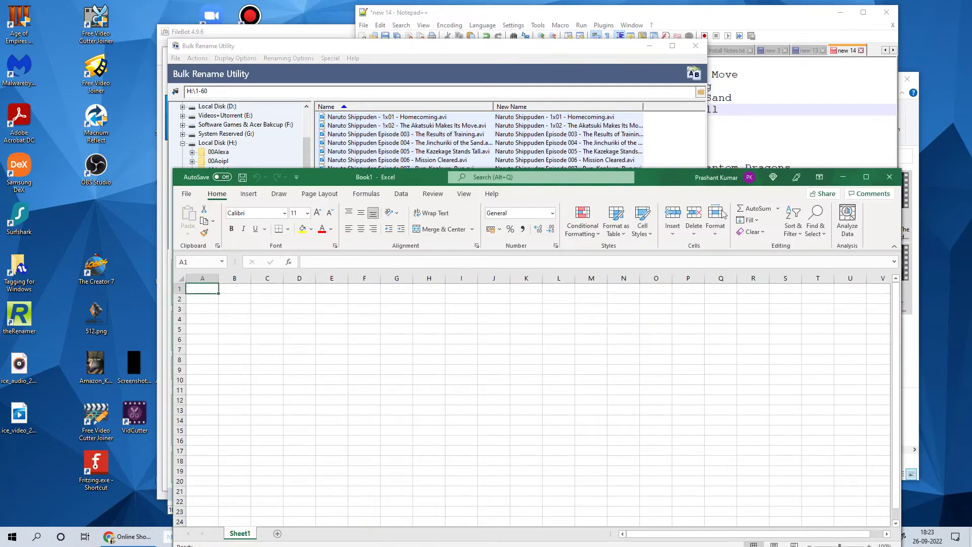
{"action": "left_click", "coordinate": [873, 181]}
{"action": "left_click", "coordinate": [47, 138]}
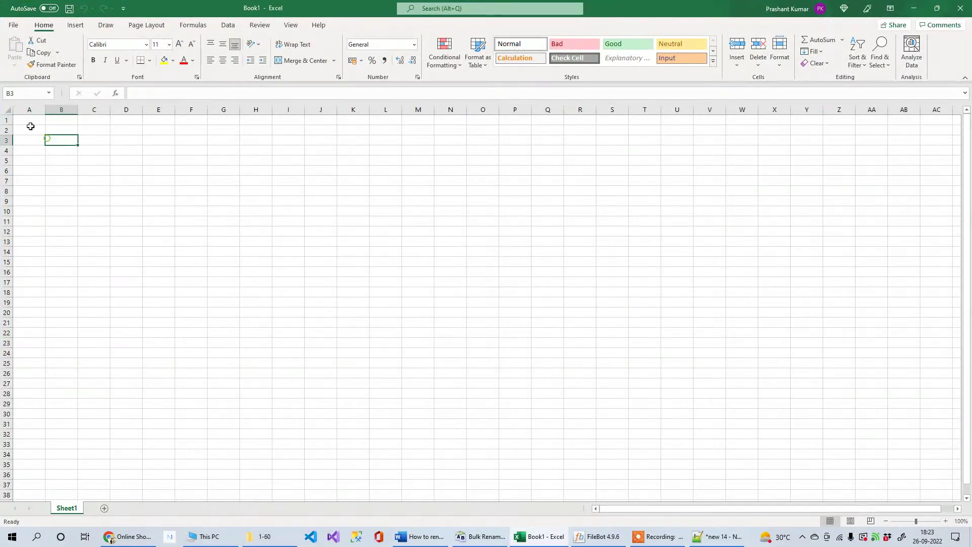
{"action": "left_click", "coordinate": [30, 123]}
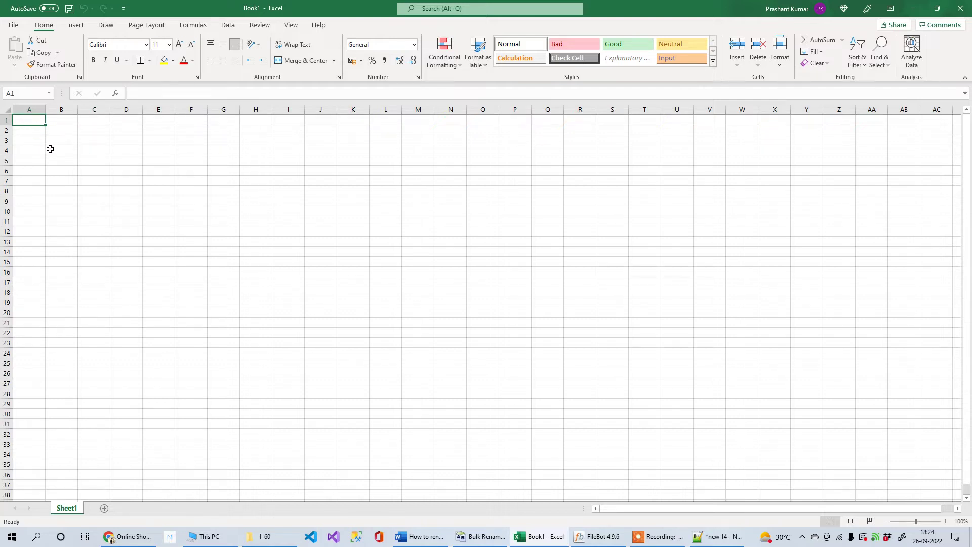
{"action": "left_click", "coordinate": [31, 123]}
Copy the details of the ten selected video files from Bulk Rename Utility and paste them into Excel starting at cell A1.
{"action": "left_click", "coordinate": [525, 542]}
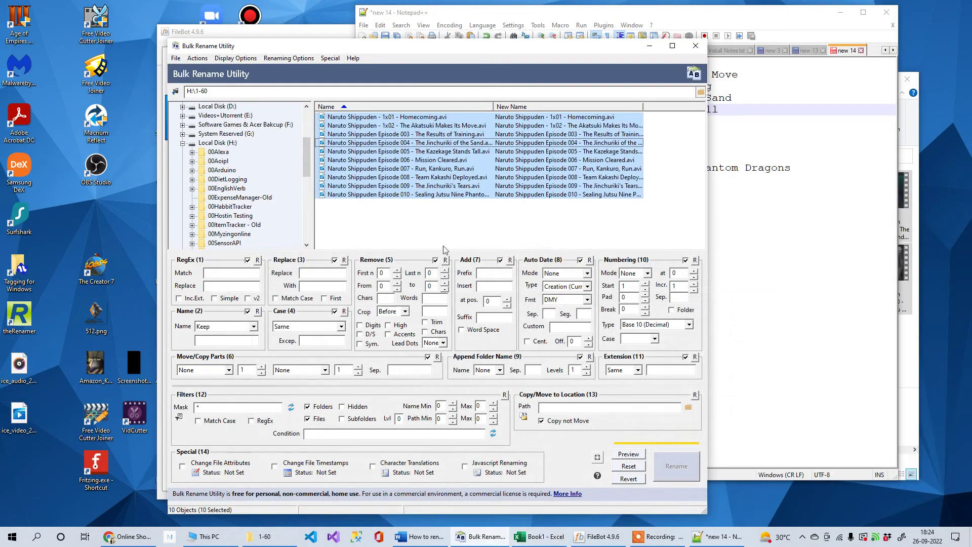
{"action": "right_click", "coordinate": [412, 151]}
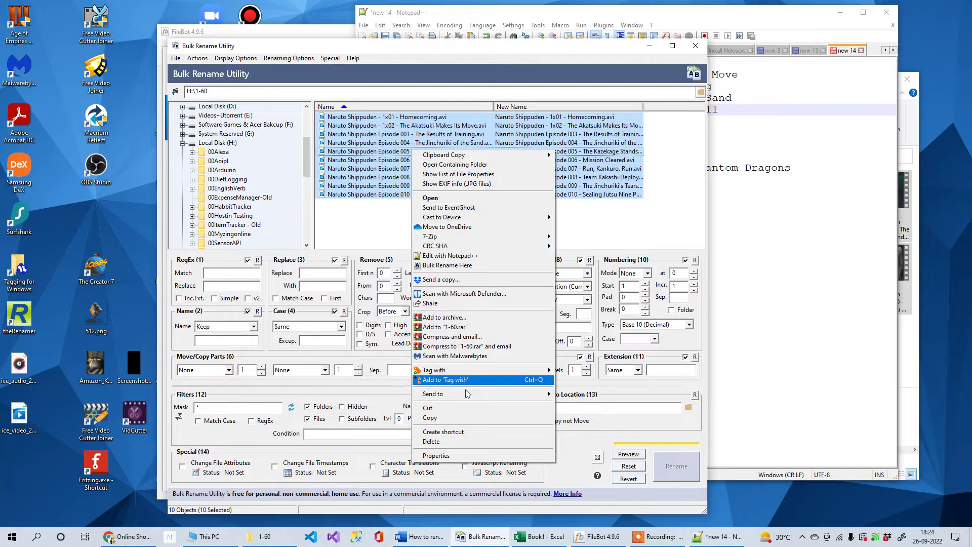
{"action": "left_click", "coordinate": [459, 420]}
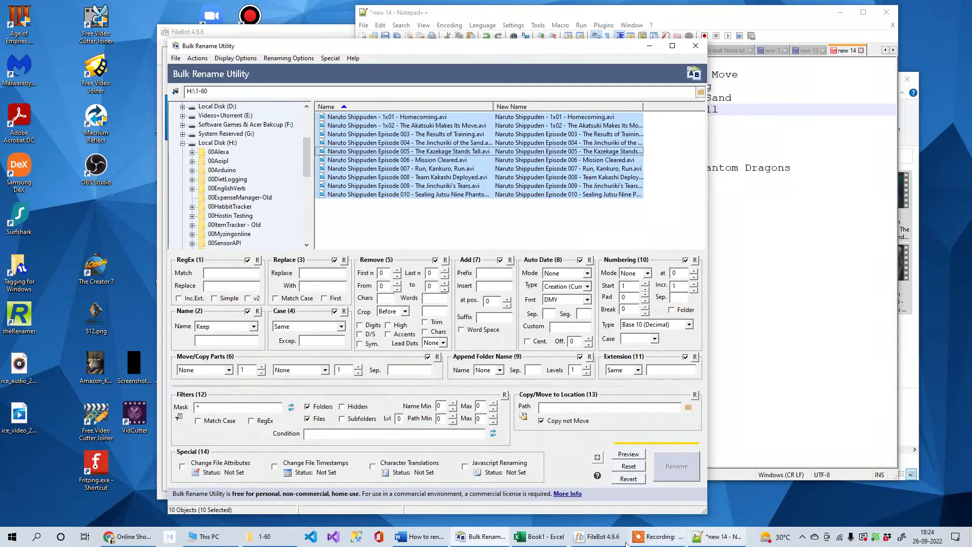
{"action": "left_click", "coordinate": [539, 536]}
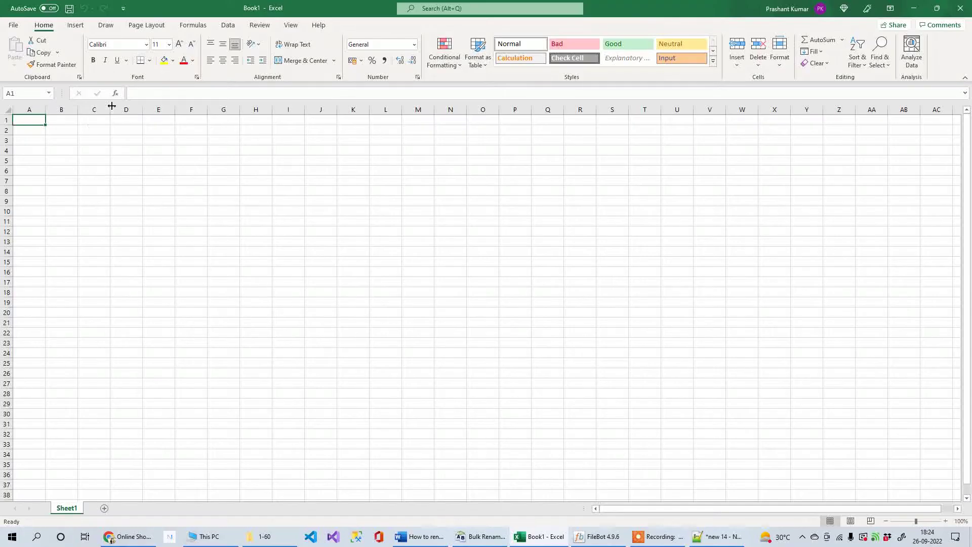
{"action": "right_click", "coordinate": [37, 122]}
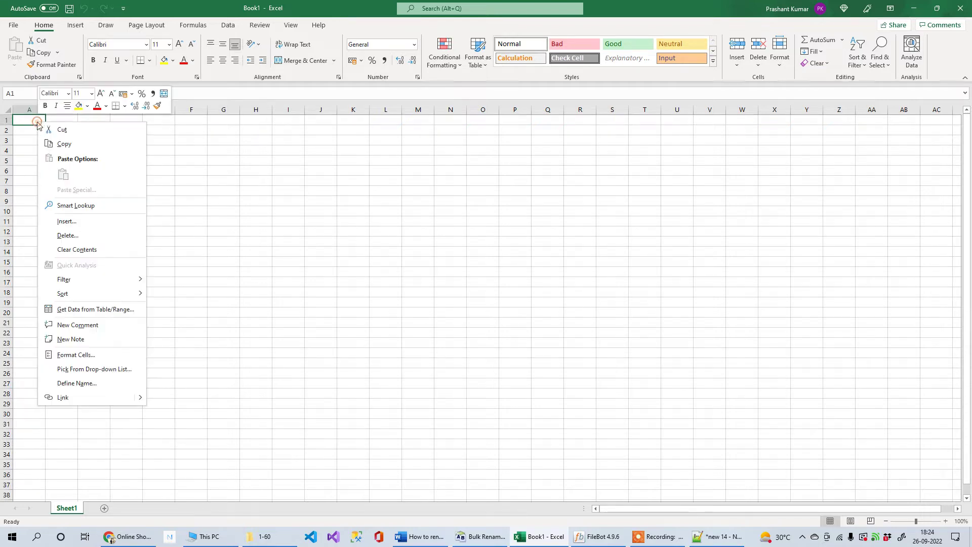
{"action": "key", "text": "Escape"}
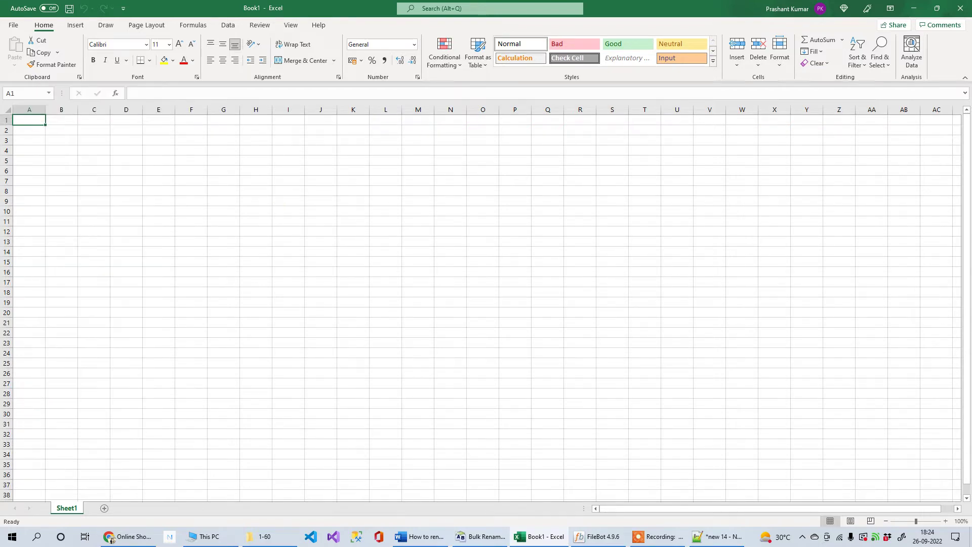
{"action": "key", "text": "ctrl+v"}
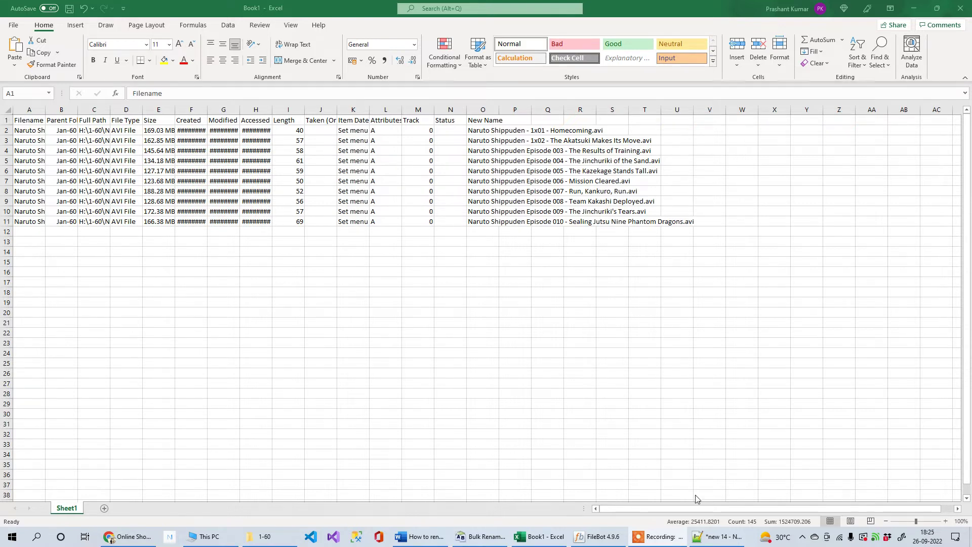
Switch to Bulk Rename Utility, review the Clipboard Copy options for the selected files, and minimize its window.
{"action": "left_click", "coordinate": [489, 543]}
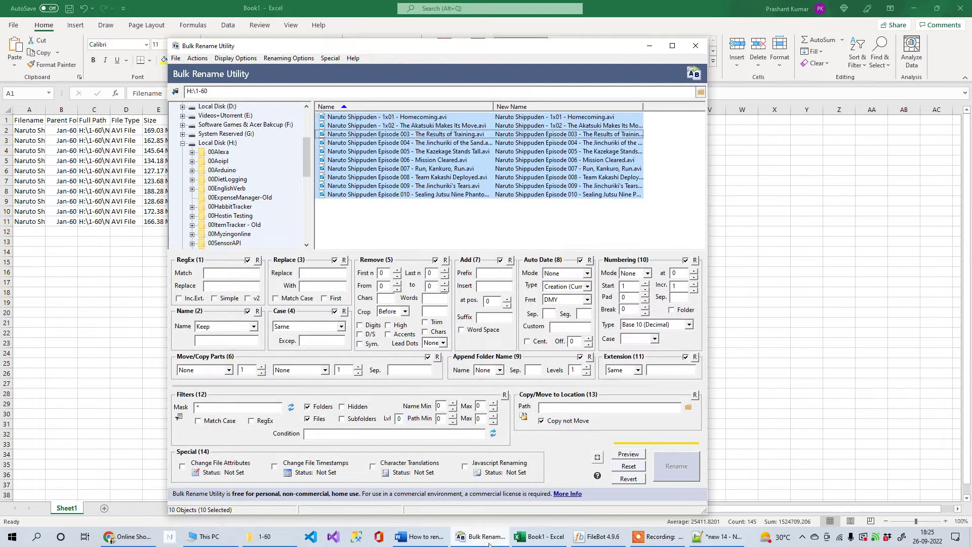
{"action": "right_click", "coordinate": [367, 116]}
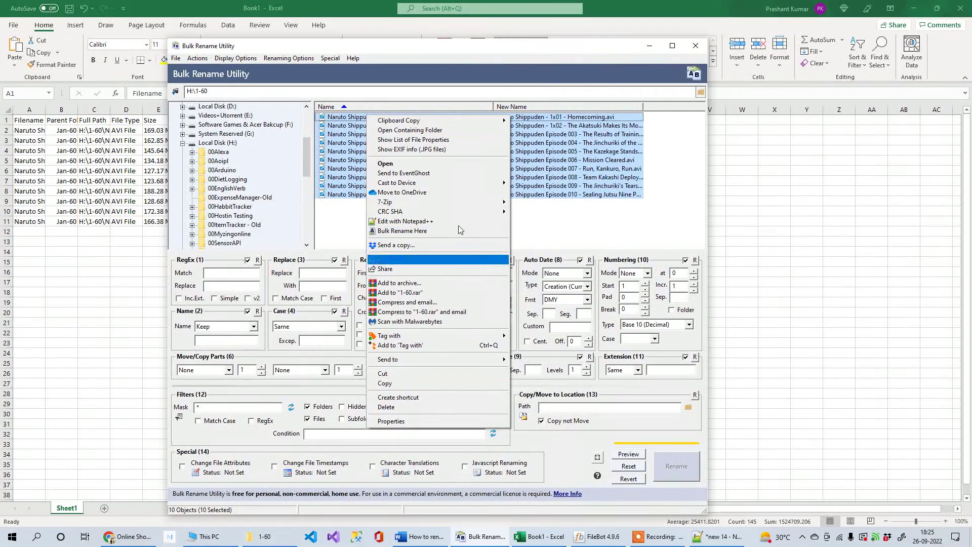
{"action": "mouse_move", "coordinate": [426, 125]}
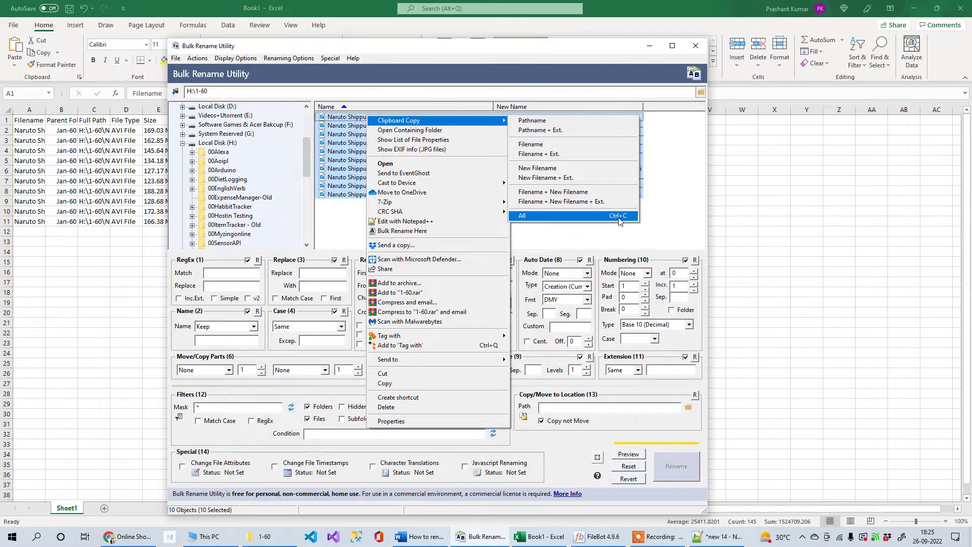
{"action": "left_click", "coordinate": [349, 222]}
{"action": "left_click", "coordinate": [343, 223]}
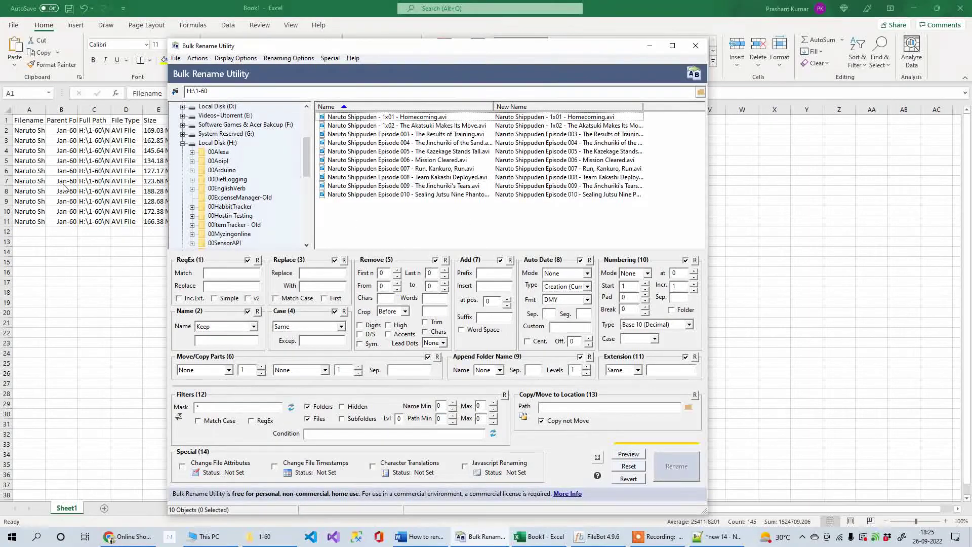
{"action": "left_click", "coordinate": [652, 47]}
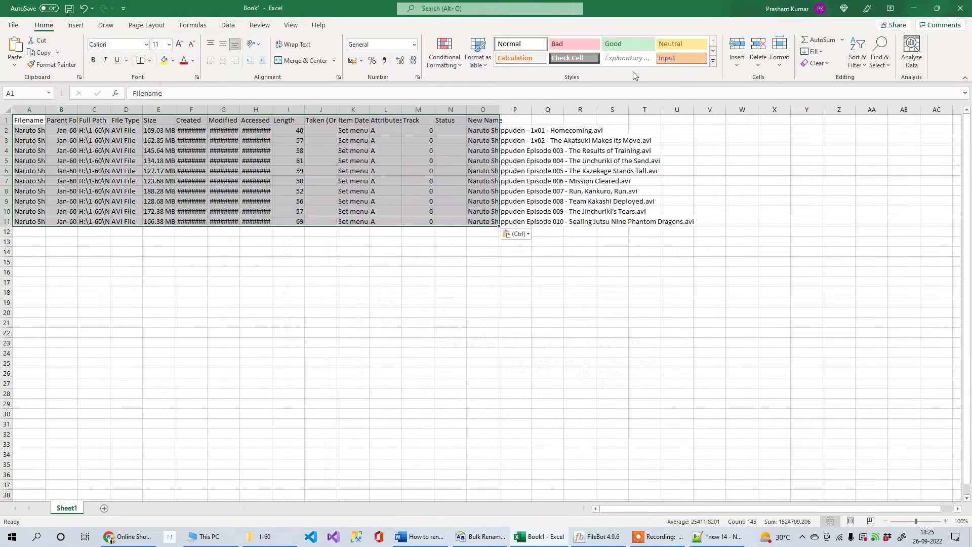
Clear B1:P11 so only the Filename column is kept, auto-fit column A, and select the file names in A2:A11.
{"action": "left_click", "coordinate": [112, 243]}
{"action": "left_click_drag", "start_coordinate": [59, 118], "coordinate": [512, 220]}
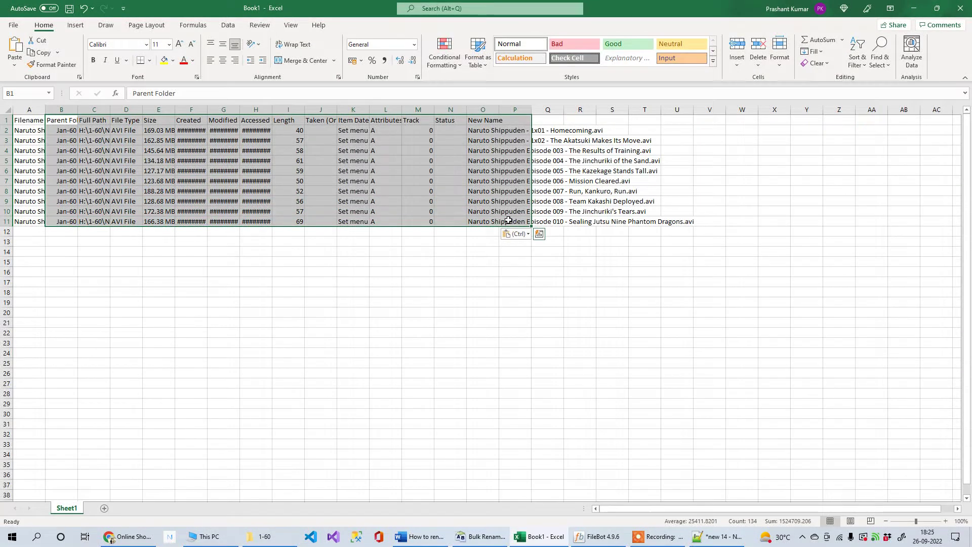
{"action": "key", "text": "Delete"}
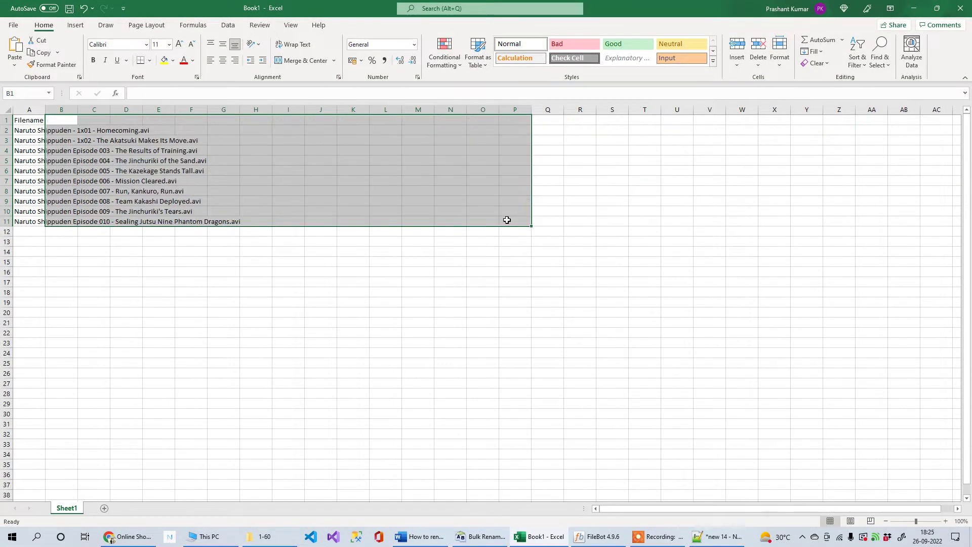
{"action": "double_click", "coordinate": [46, 112]}
{"action": "left_click", "coordinate": [98, 210]}
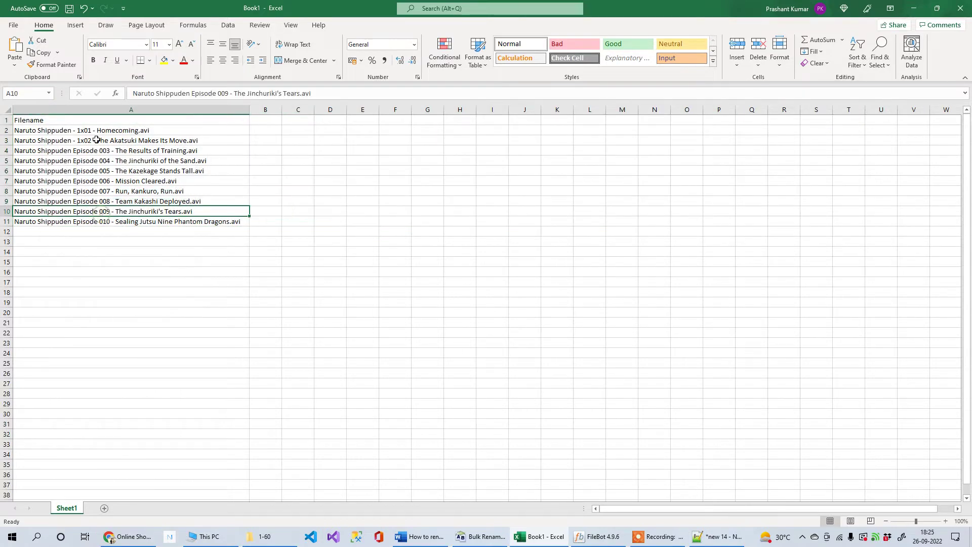
{"action": "left_click_drag", "start_coordinate": [92, 130], "coordinate": [98, 220]}
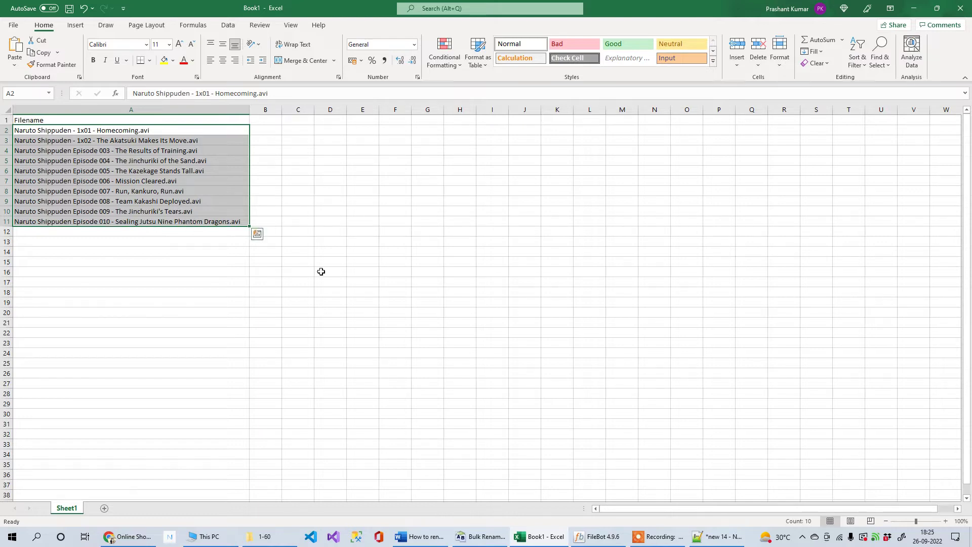
Copy the ten episode names, 1x01 through 1x10, from Notepad++ and return to the Excel sheet.
{"action": "left_click", "coordinate": [717, 536]}
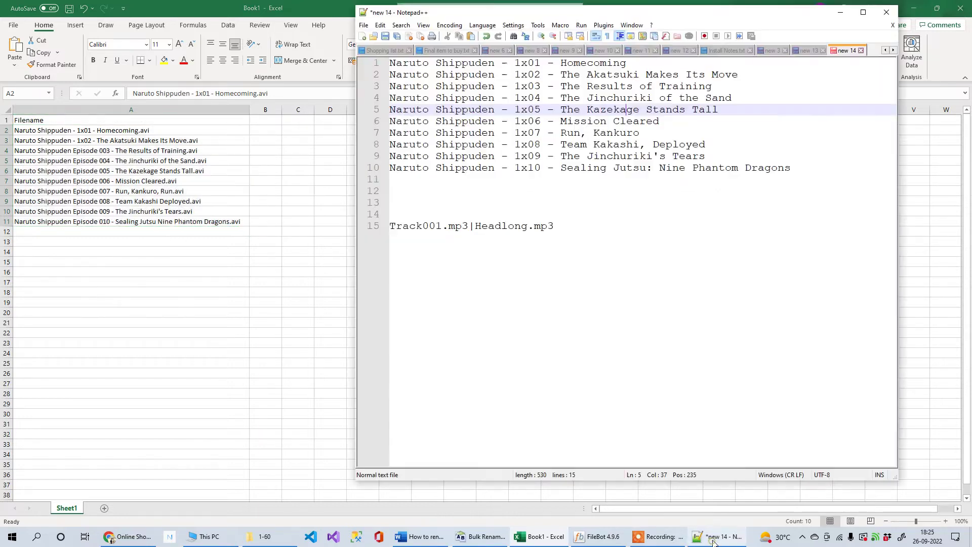
{"action": "left_click_drag", "start_coordinate": [789, 169], "coordinate": [316, 63]}
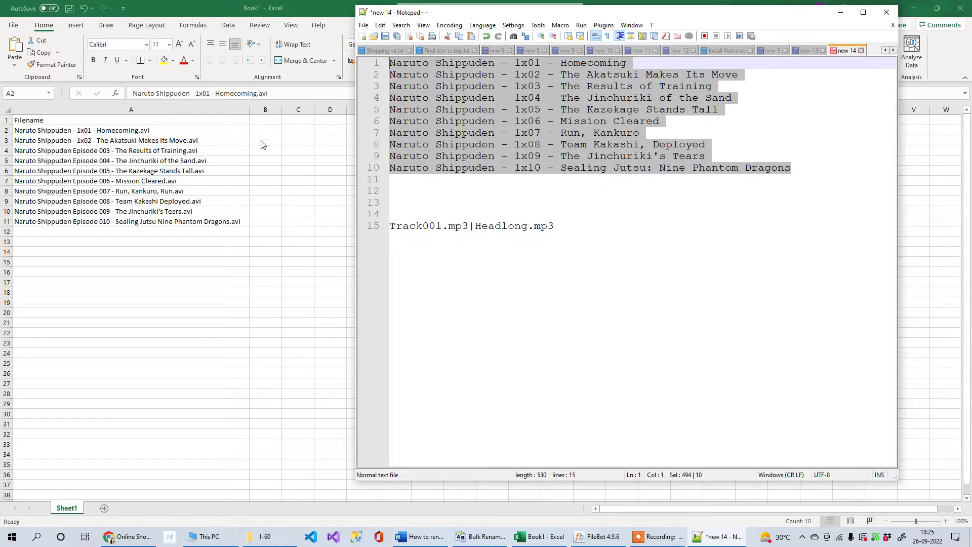
{"action": "key", "text": "alt+Tab"}
Try pasting the episode names at cell C1 with column C auto-fitted, and undo both changes.
{"action": "left_click", "coordinate": [302, 120]}
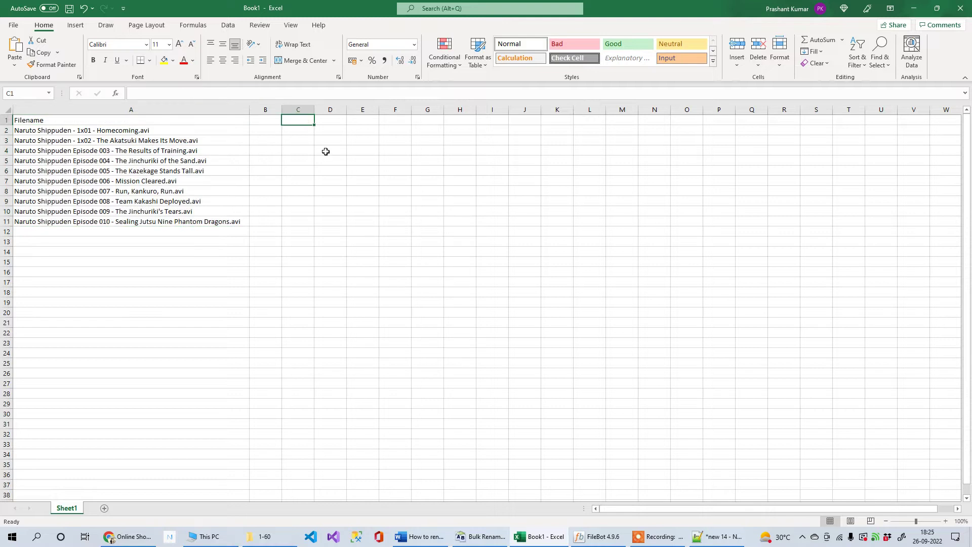
{"action": "key", "text": "ctrl+v"}
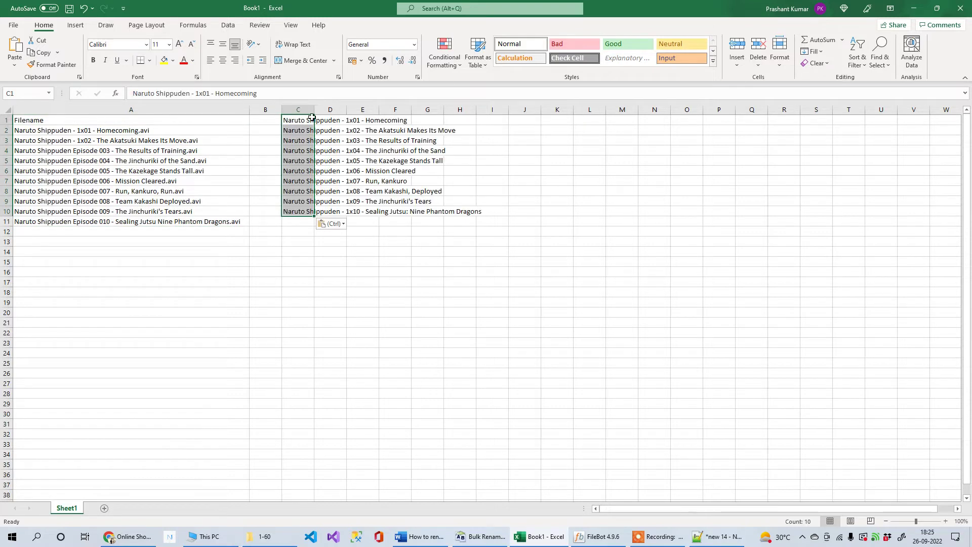
{"action": "double_click", "coordinate": [314, 109]}
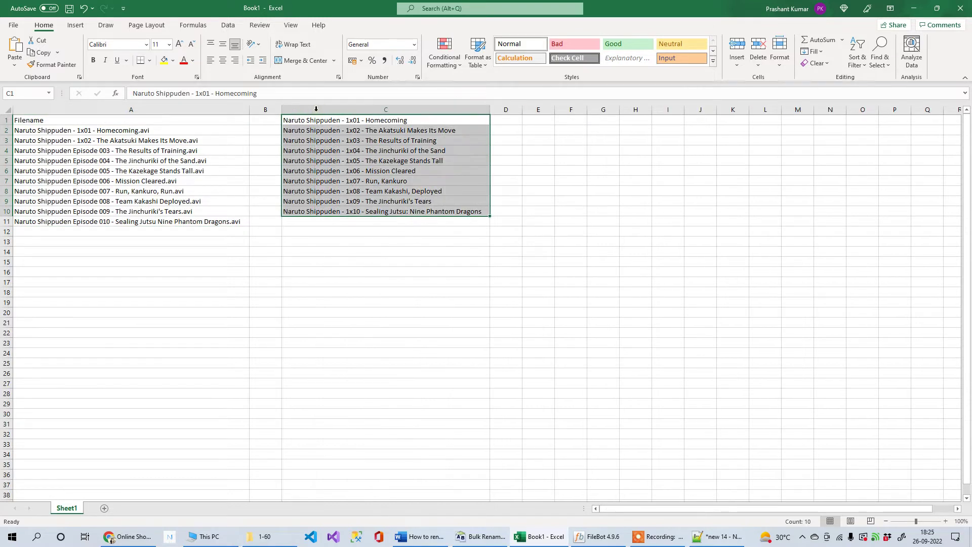
{"action": "key", "text": "ctrl+z"}
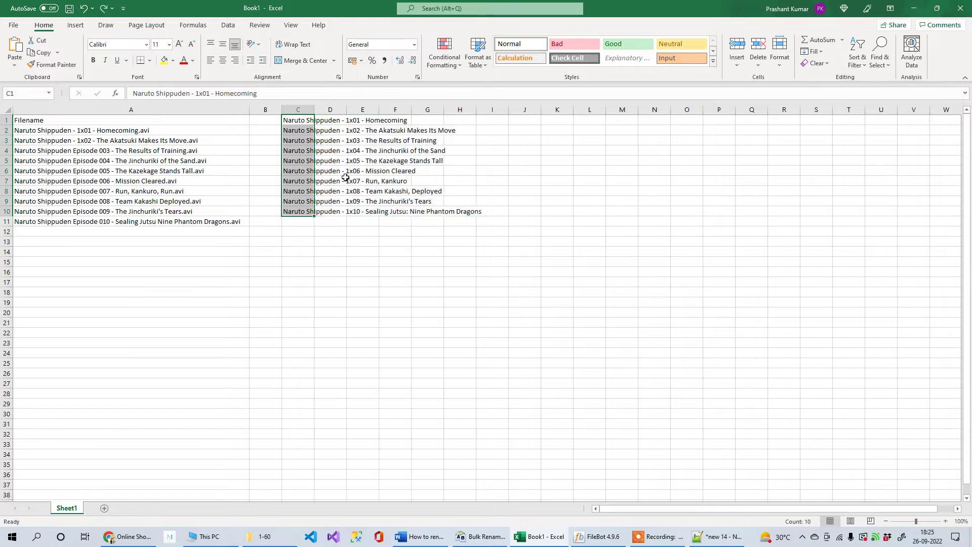
{"action": "key", "text": "ctrl+z"}
Paste the ten copied episode names starting at cell C2 and auto-fit column C.
{"action": "left_click", "coordinate": [290, 130]}
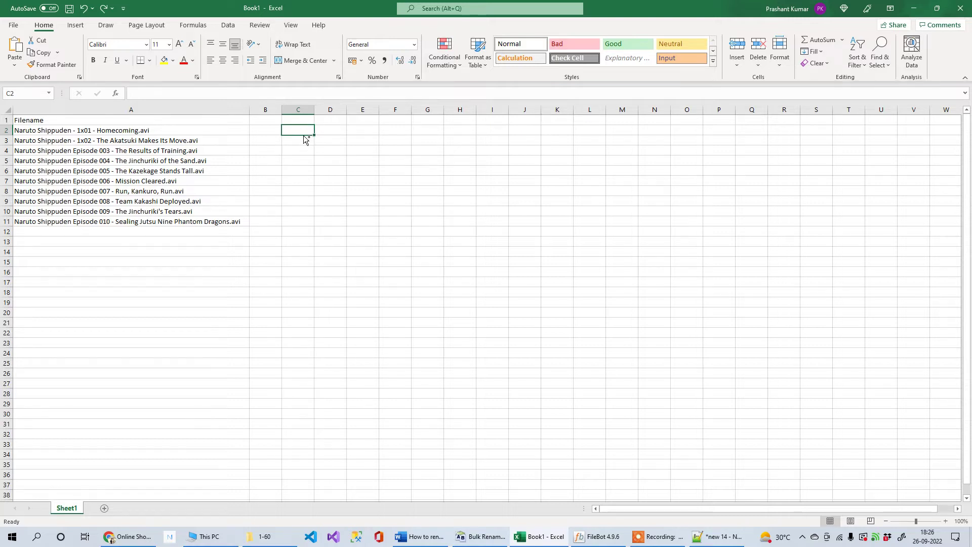
{"action": "key", "text": "ctrl+v"}
{"action": "double_click", "coordinate": [314, 108]}
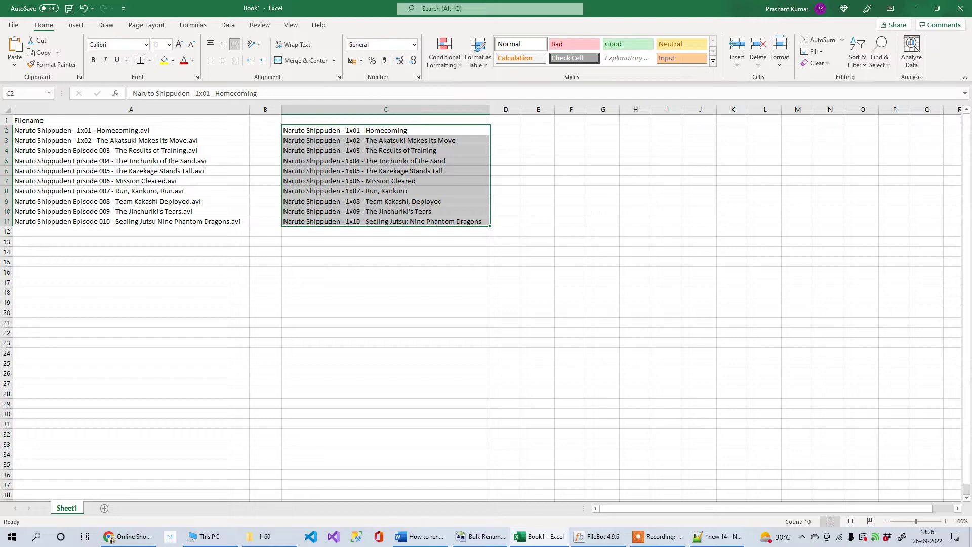
Switch to Notepad++, examine the sample rename pair Track001.mp3|Headlong.mp3, and return to the Excel sheet.
{"action": "left_click", "coordinate": [718, 536]}
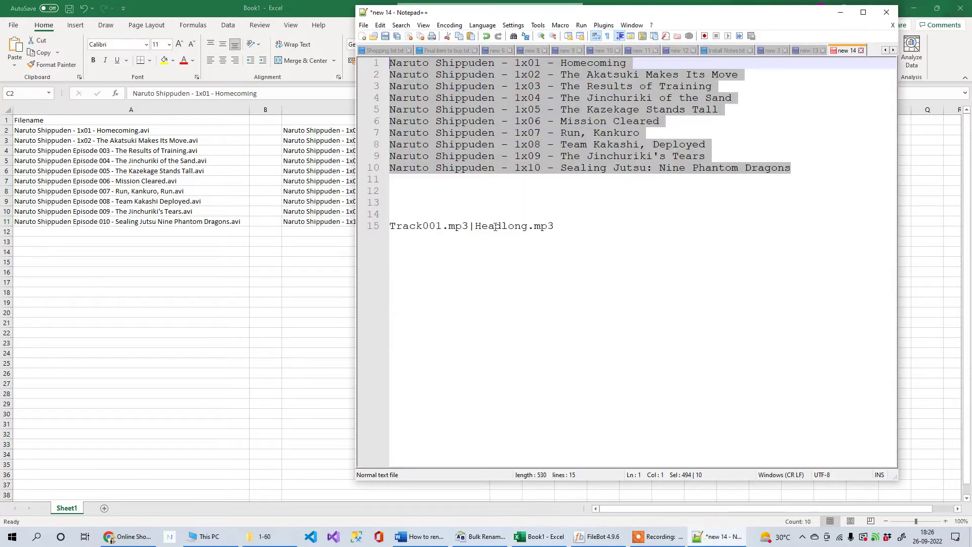
{"action": "left_click_drag", "start_coordinate": [557, 226], "coordinate": [393, 226]}
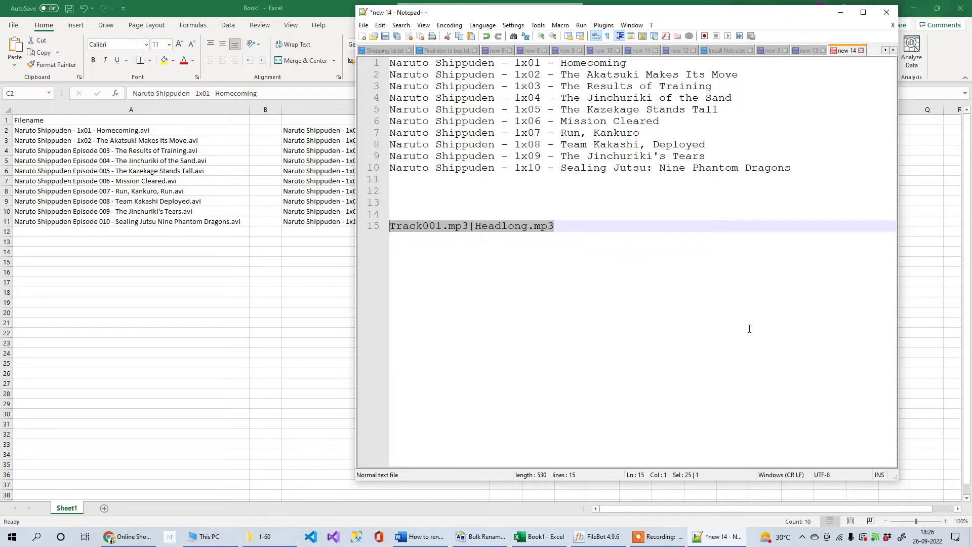
{"action": "key", "text": "alt+Tab"}
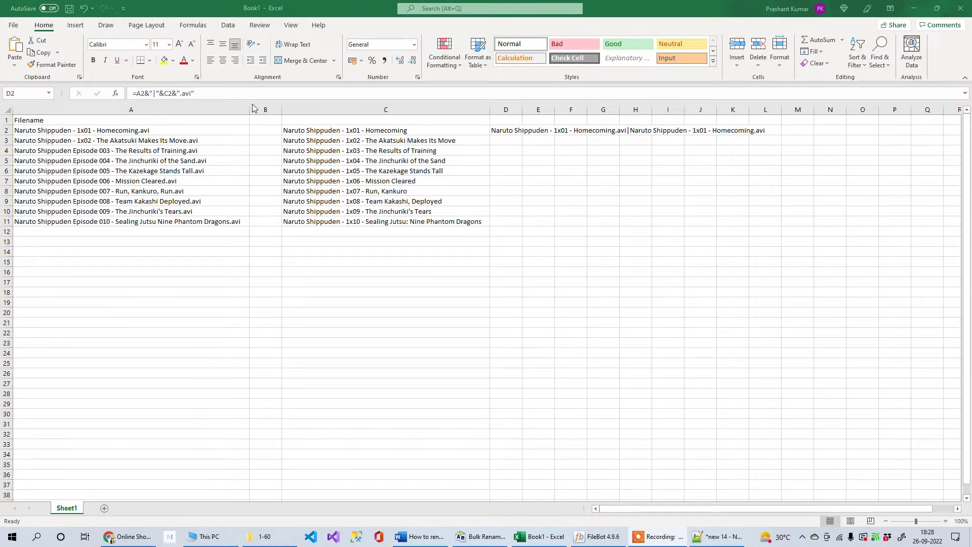
Enter the formula =A2&"|"&C2&".avi" in cell D2 to join the old and new file names.
{"action": "left_click", "coordinate": [204, 93]}
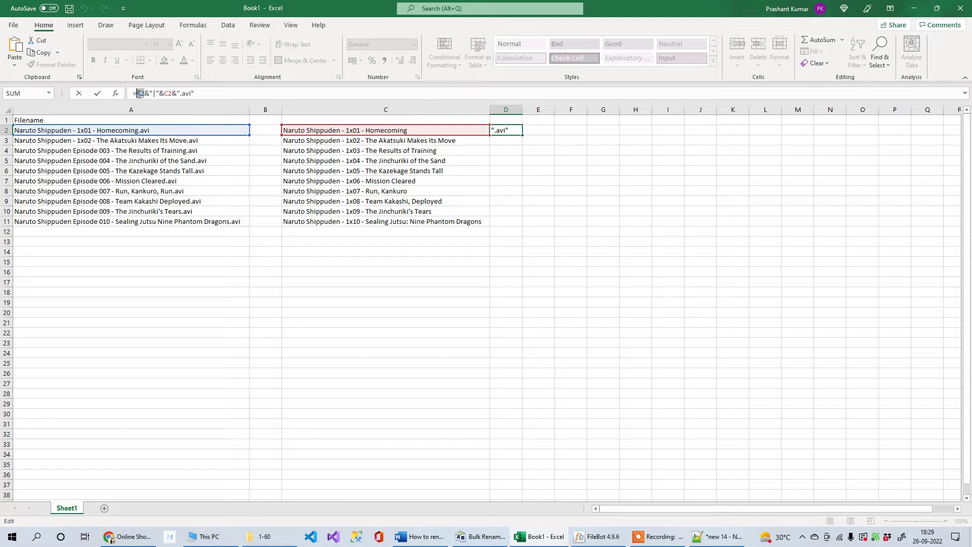
{"action": "double_click", "coordinate": [141, 93]}
{"action": "left_click", "coordinate": [206, 92]}
{"action": "key", "text": "Return"}
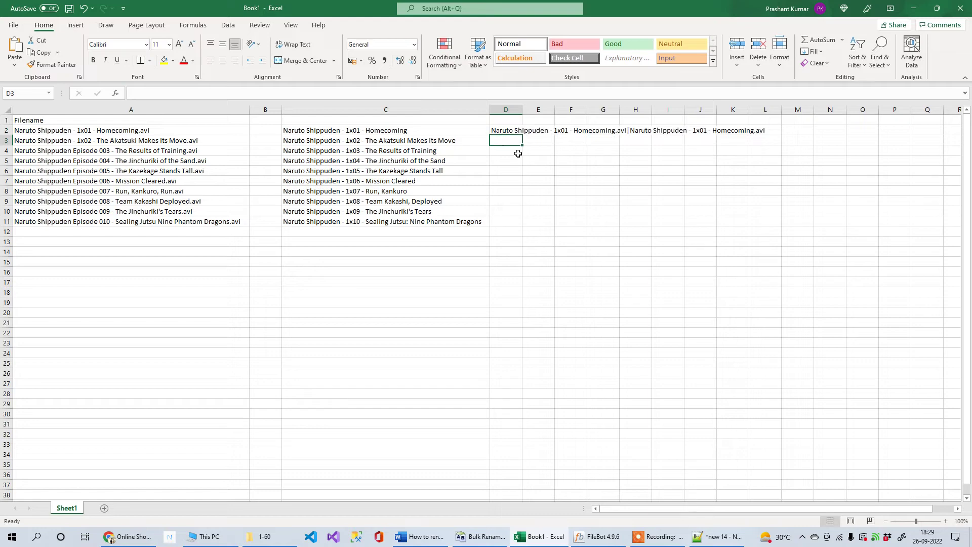
Auto-fit column D, fill the D2 formula down to D11, and check the pair in D3.
{"action": "left_click", "coordinate": [506, 130]}
{"action": "double_click", "coordinate": [522, 110]}
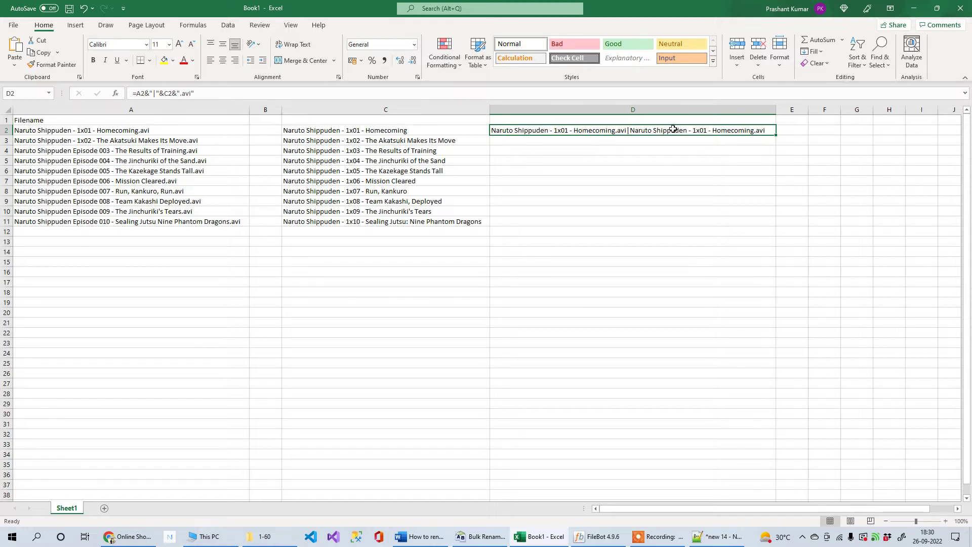
{"action": "left_click_drag", "start_coordinate": [775, 135], "coordinate": [774, 226]}
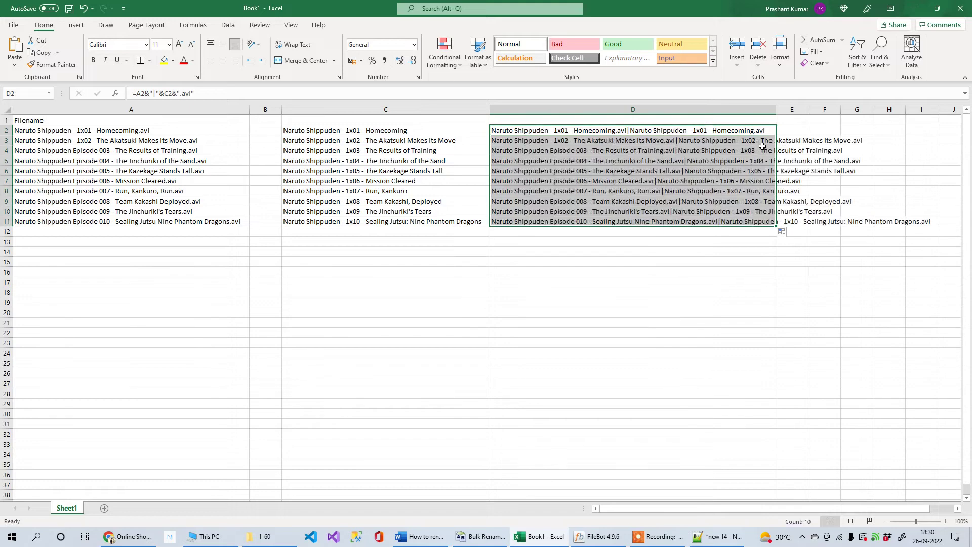
{"action": "left_click", "coordinate": [568, 141]}
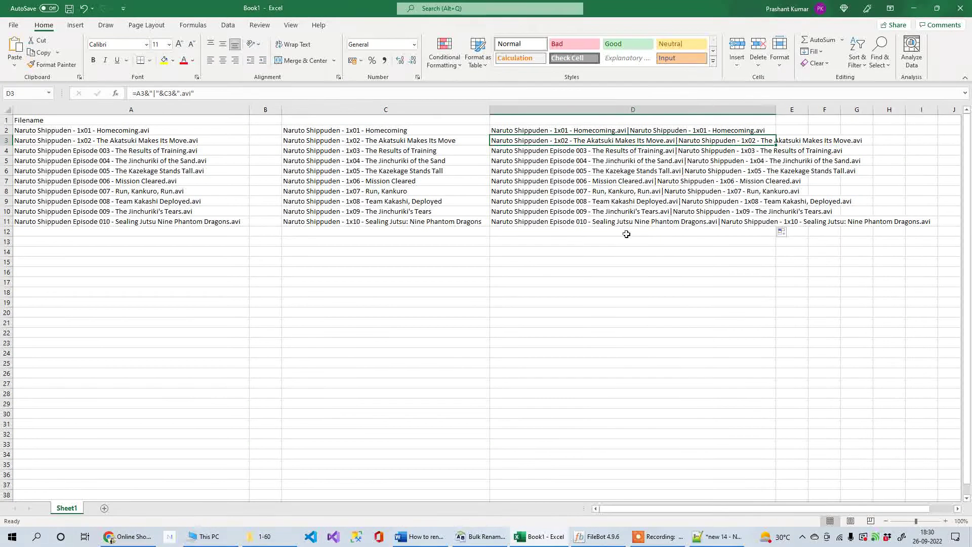
Copy the rename pairs in D2:D11 and paste them into a new Notepad++ document.
{"action": "left_click", "coordinate": [557, 233]}
{"action": "left_click_drag", "start_coordinate": [528, 130], "coordinate": [553, 232]}
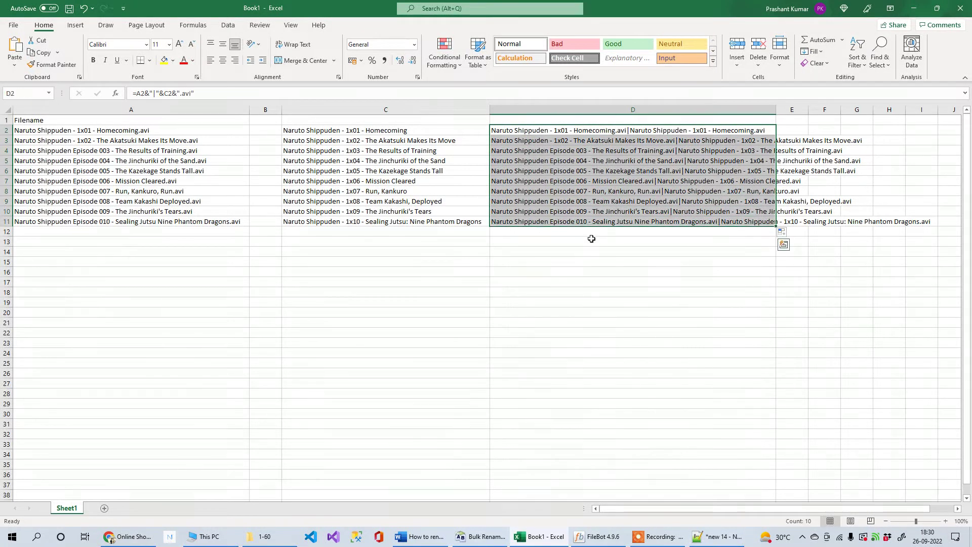
{"action": "key", "text": "ctrl+c"}
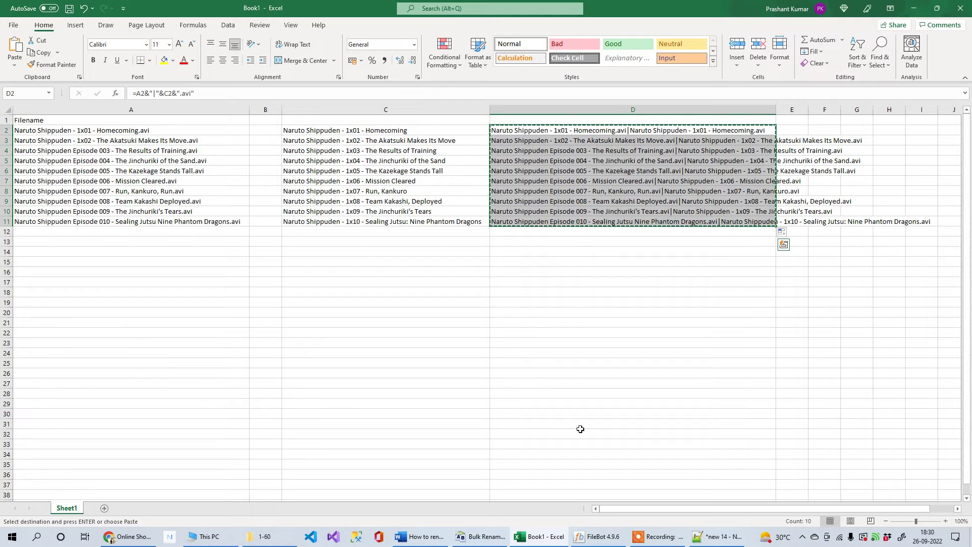
{"action": "left_click", "coordinate": [714, 543]}
{"action": "left_click", "coordinate": [590, 270]}
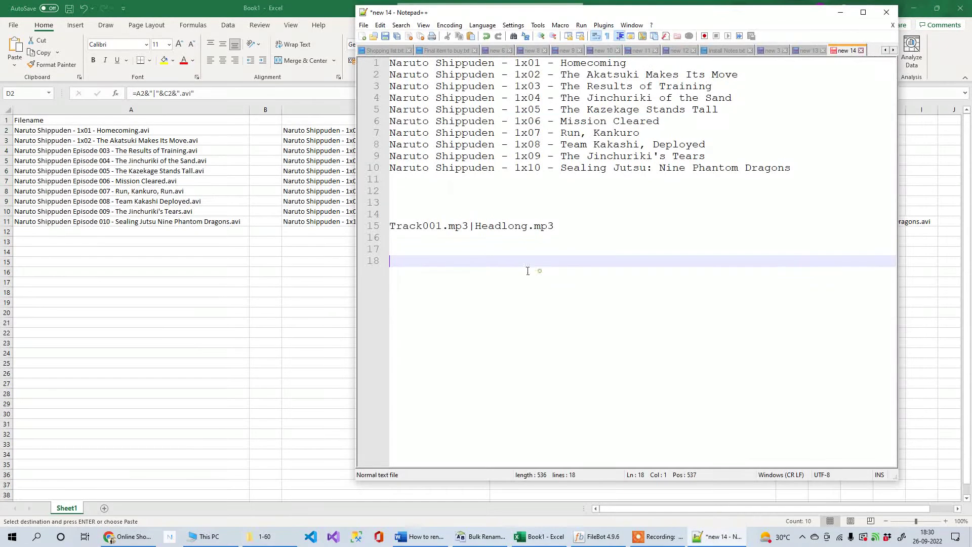
{"action": "left_click", "coordinate": [366, 35]}
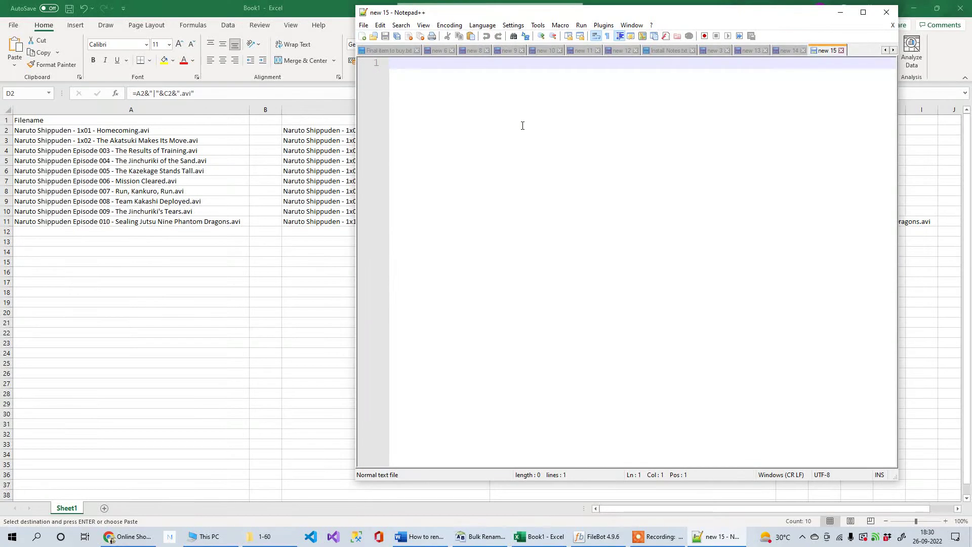
{"action": "key", "text": "ctrl+v"}
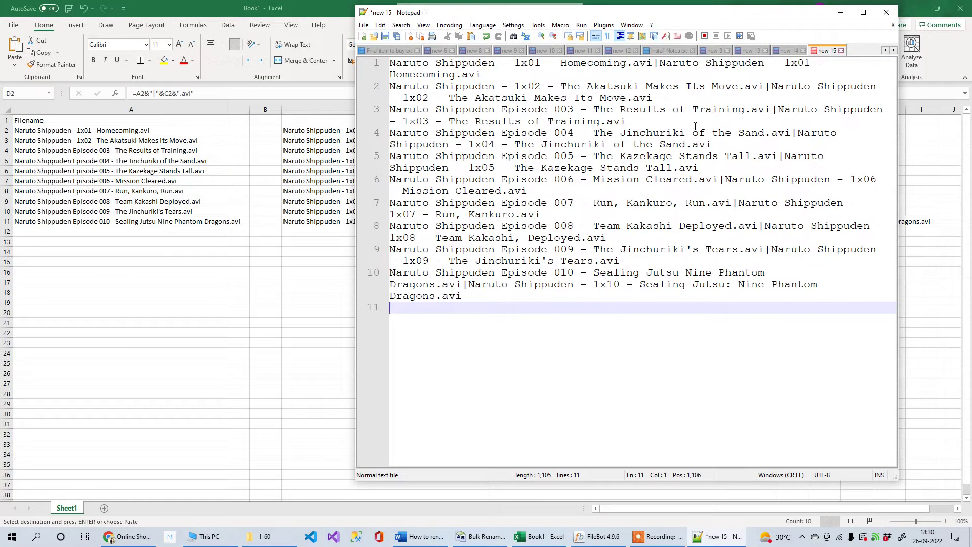
Save the rename-pair list as BulKUtitlity.txt in the 1-60 folder on drive H and look over its lines.
{"action": "left_click_drag", "start_coordinate": [466, 17], "coordinate": [292, 63]}
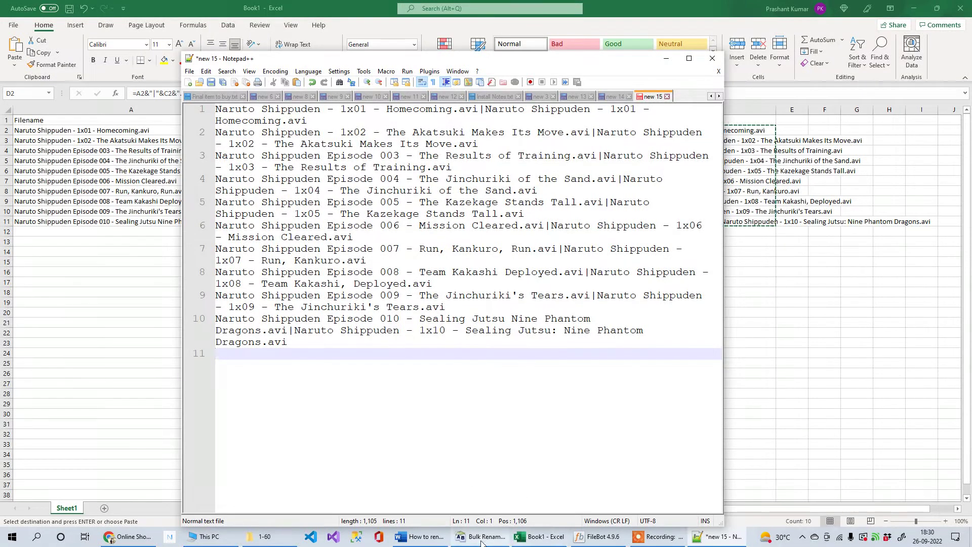
{"action": "mouse_move", "coordinate": [481, 537]}
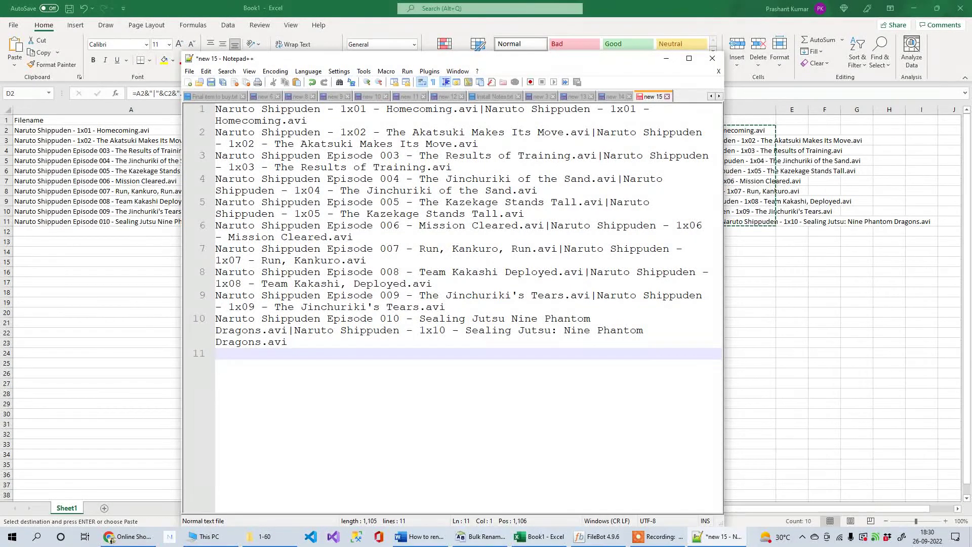
{"action": "left_click", "coordinate": [210, 82]}
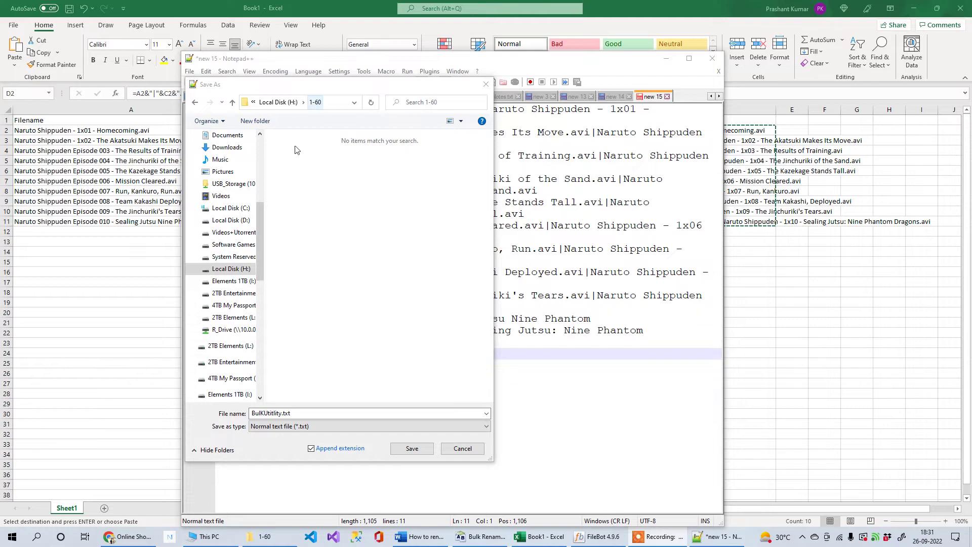
{"action": "left_click", "coordinate": [412, 449]}
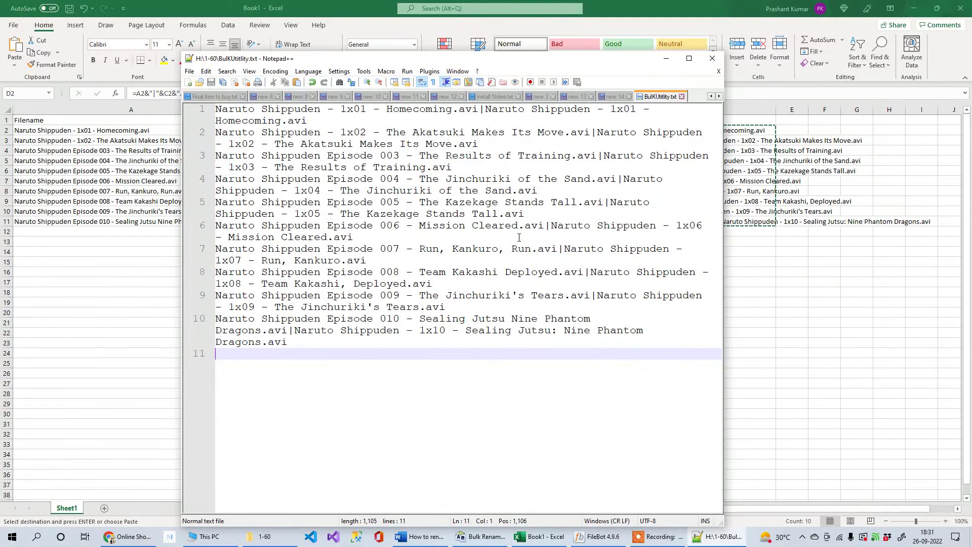
{"action": "left_click", "coordinate": [446, 180]}
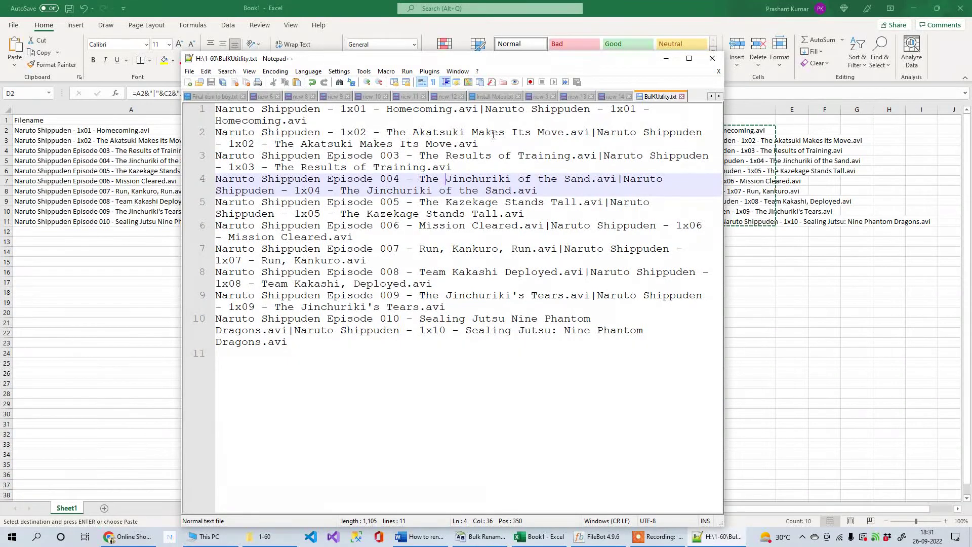
{"action": "left_click", "coordinate": [452, 145]}
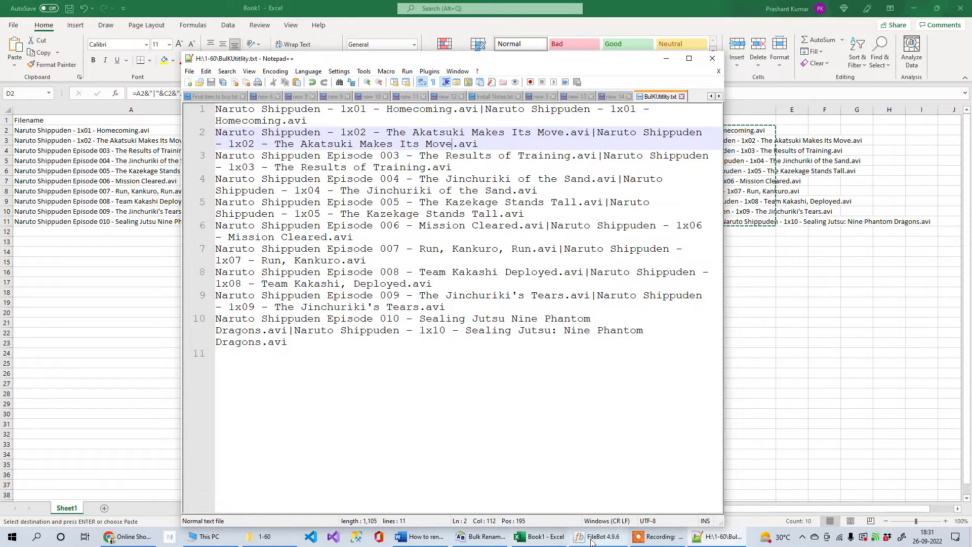
Switch to Bulk Rename Utility and import the rename pairs from BulKUtitlity.txt in the 1-60 folder.
{"action": "left_click", "coordinate": [486, 537]}
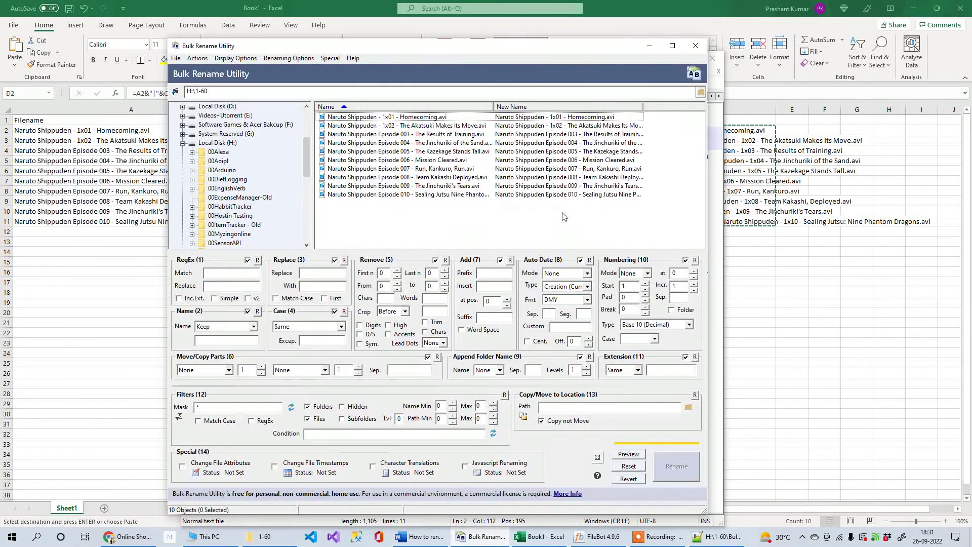
{"action": "left_click", "coordinate": [199, 59]}
{"action": "mouse_move", "coordinate": [245, 189]}
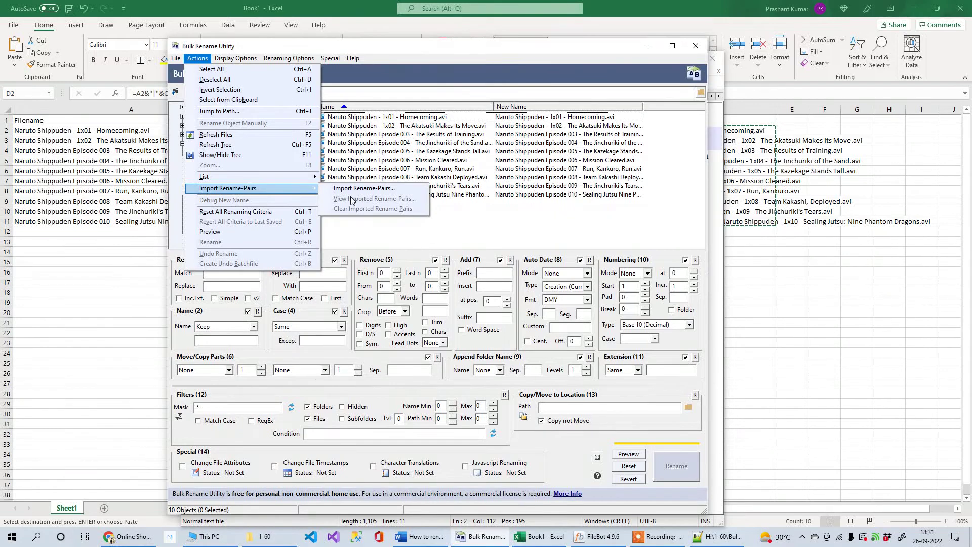
{"action": "left_click", "coordinate": [388, 189]}
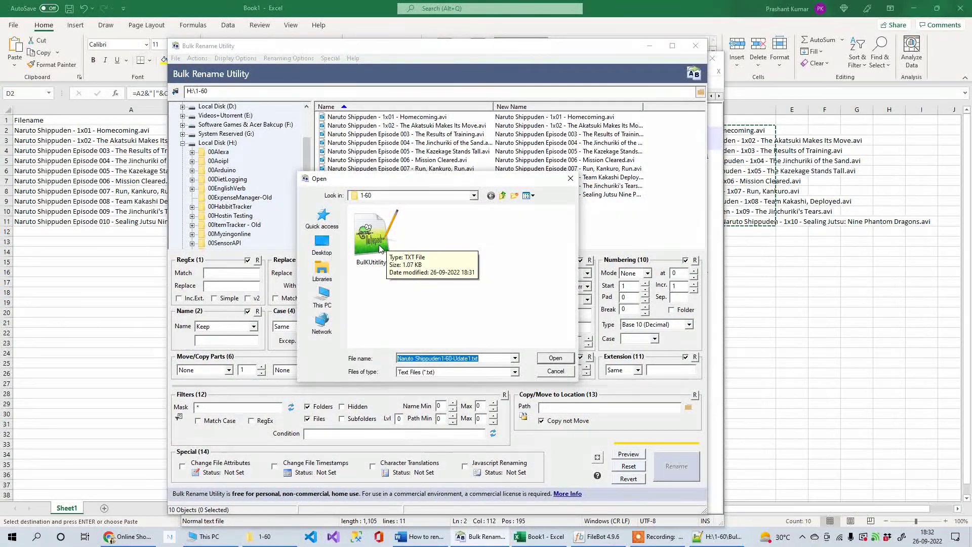
{"action": "left_click", "coordinate": [380, 247]}
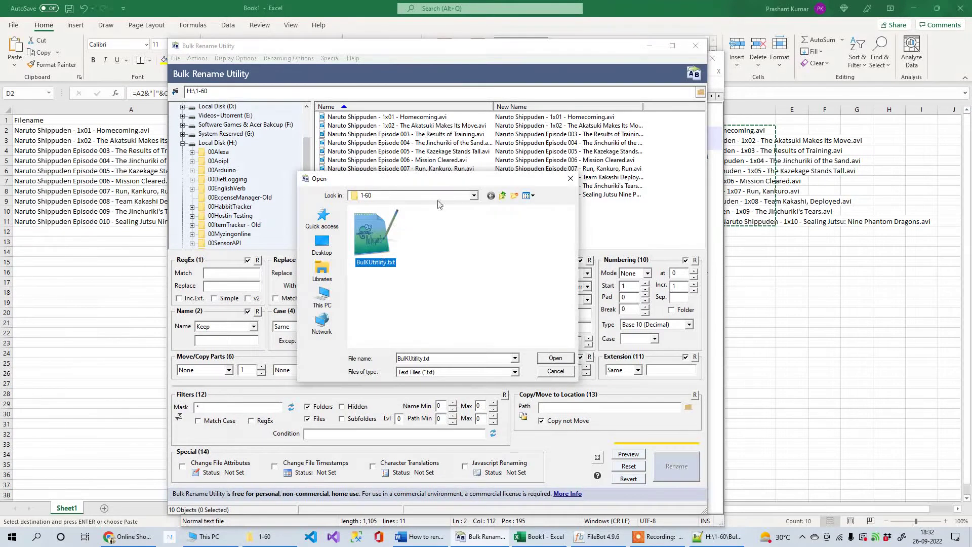
{"action": "left_click", "coordinate": [474, 195]}
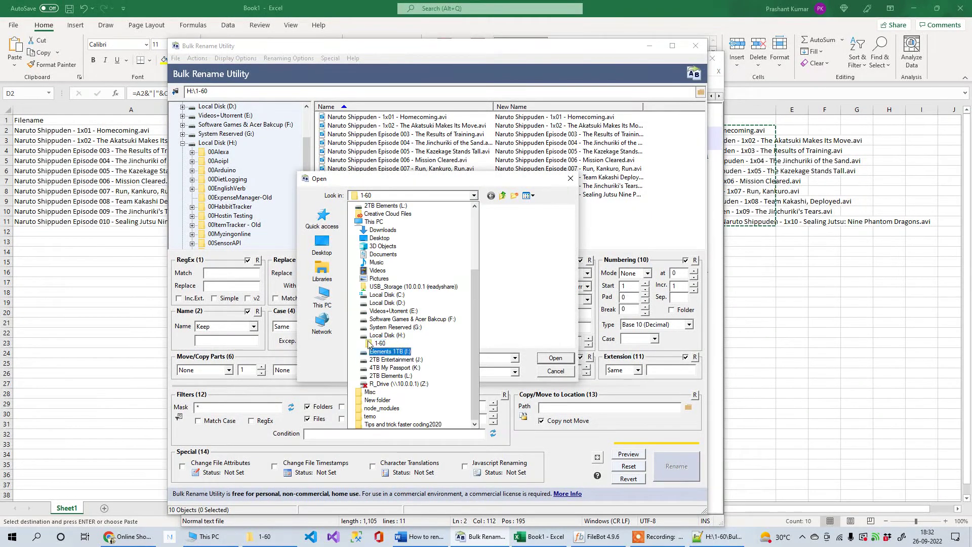
{"action": "left_click", "coordinate": [381, 343]}
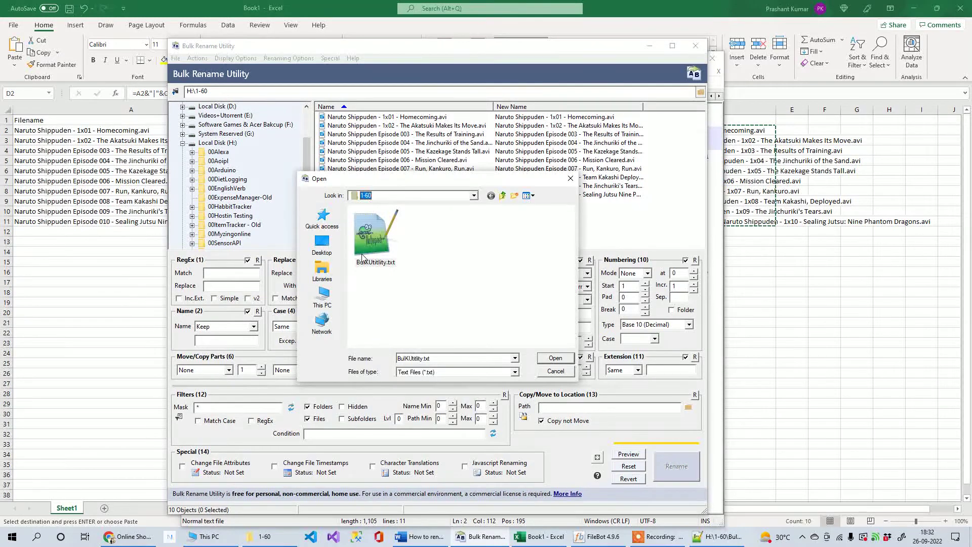
{"action": "left_click", "coordinate": [555, 358]}
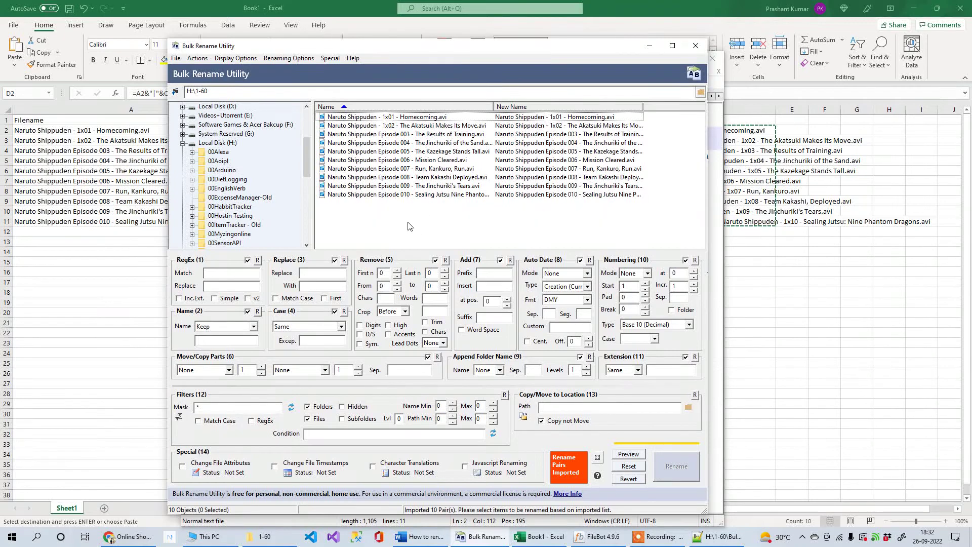
Select all ten video files in the list and request a preview of their new names.
{"action": "left_click_drag", "start_coordinate": [407, 225], "coordinate": [362, 110]}
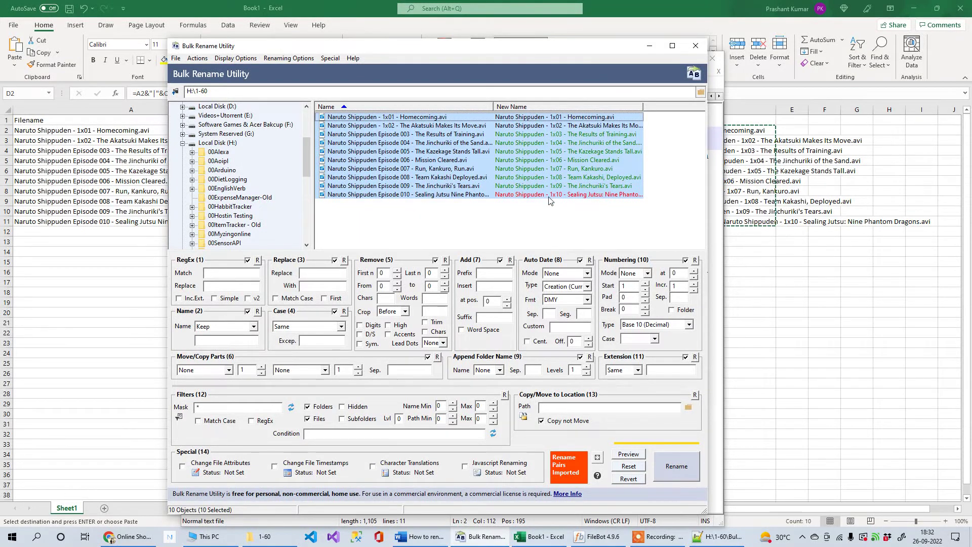
{"action": "left_click", "coordinate": [629, 454]}
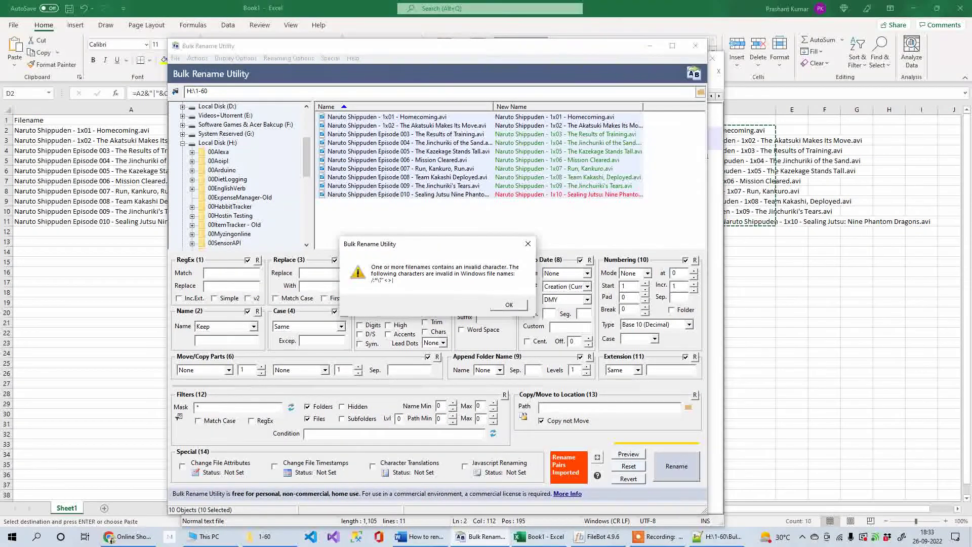
{"action": "left_click", "coordinate": [508, 305]}
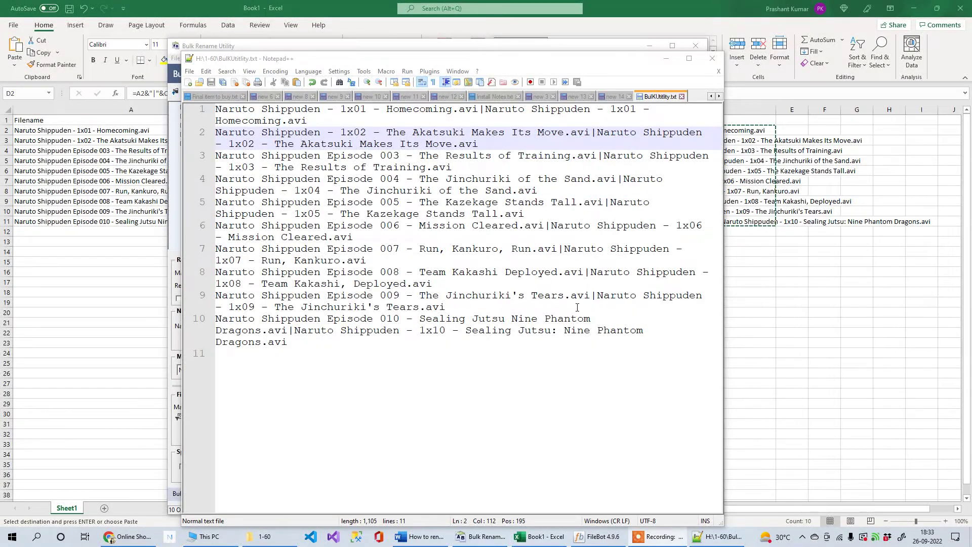
Remove the colon after "Sealing Jutsu" in line 10 of BulKUtitlity.txt, save it, and dismiss the invalid-character warning in Bulk Rename Utility.
{"action": "double_click", "coordinate": [553, 333]}
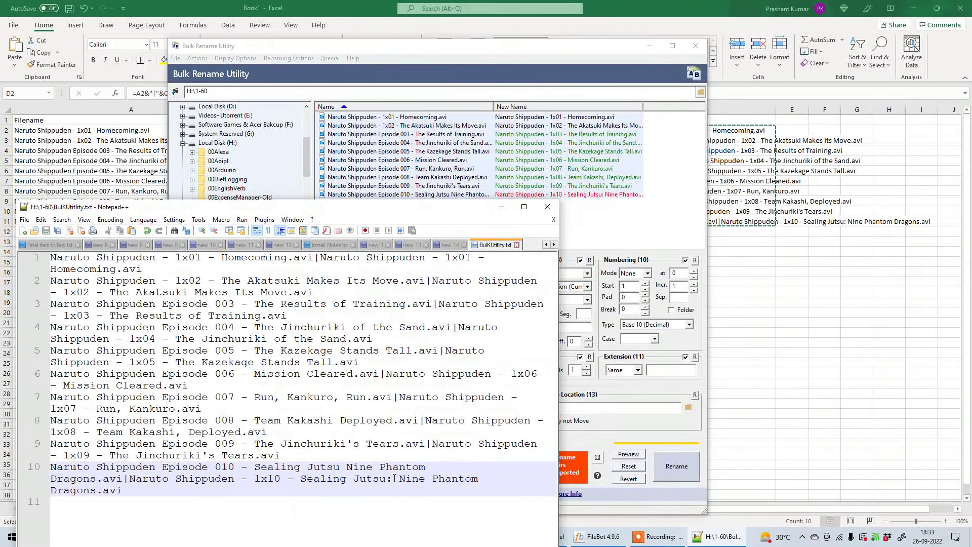
{"action": "key", "text": "BackSpace"}
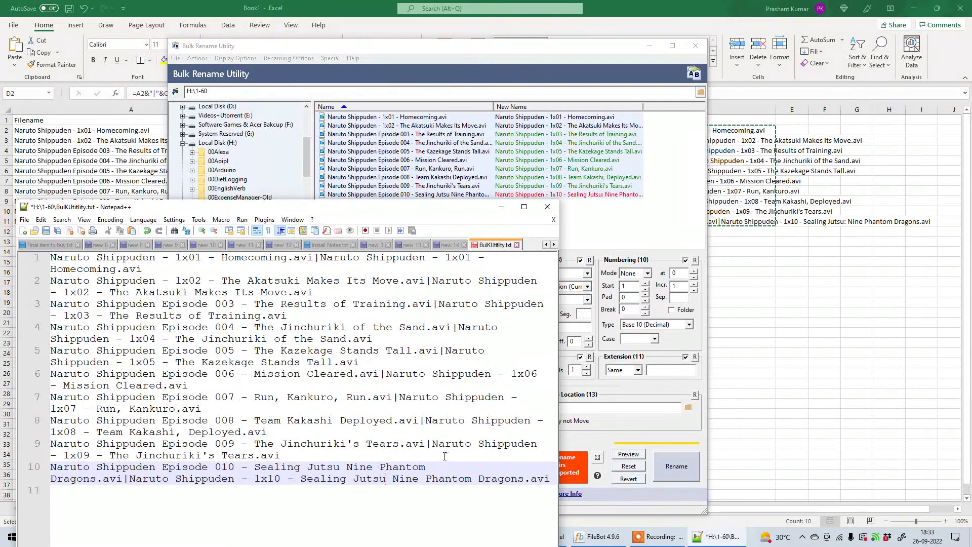
{"action": "key", "text": "ctrl+s"}
{"action": "left_click", "coordinate": [500, 206]}
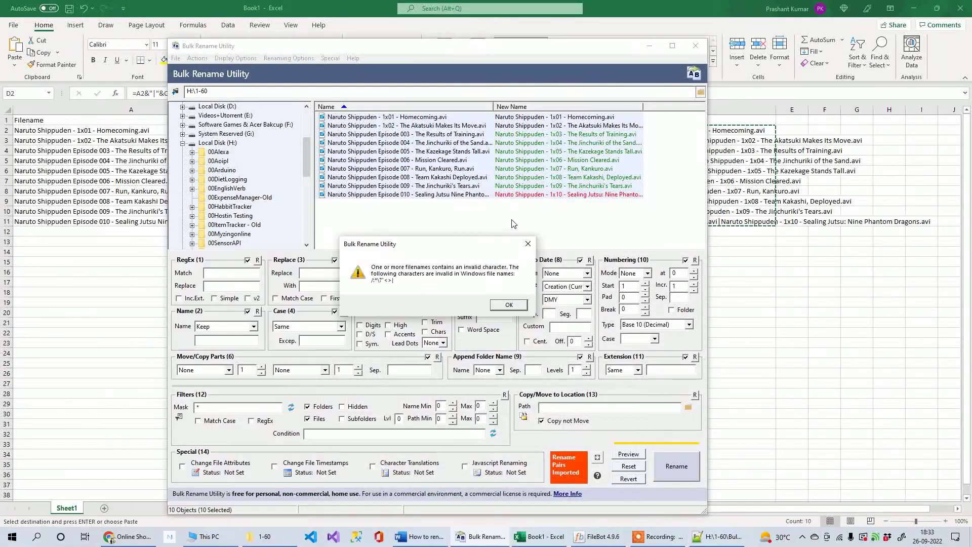
{"action": "left_click", "coordinate": [516, 304]}
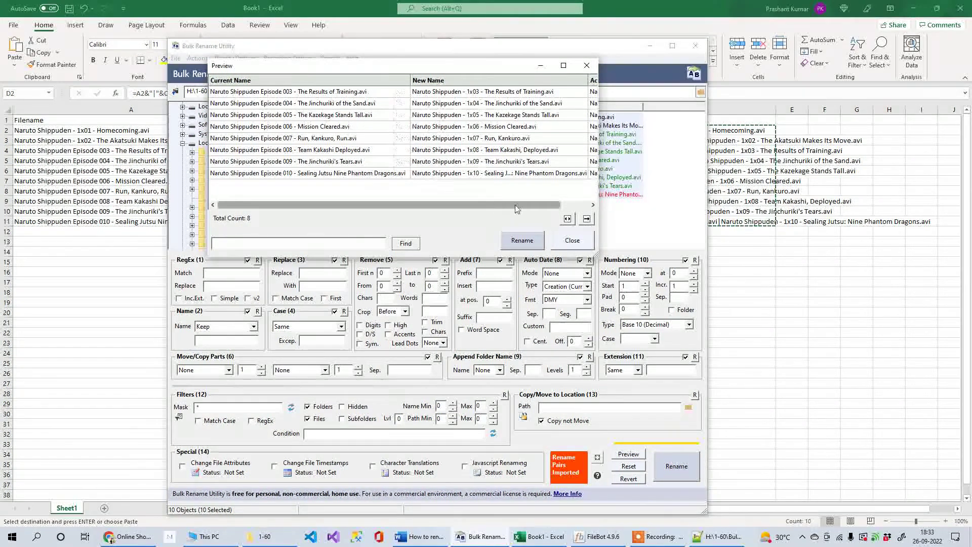
Close the rename preview and import the rename pairs again from the corrected BulKUtitlity.txt.
{"action": "left_click_drag", "start_coordinate": [515, 204], "coordinate": [560, 205]}
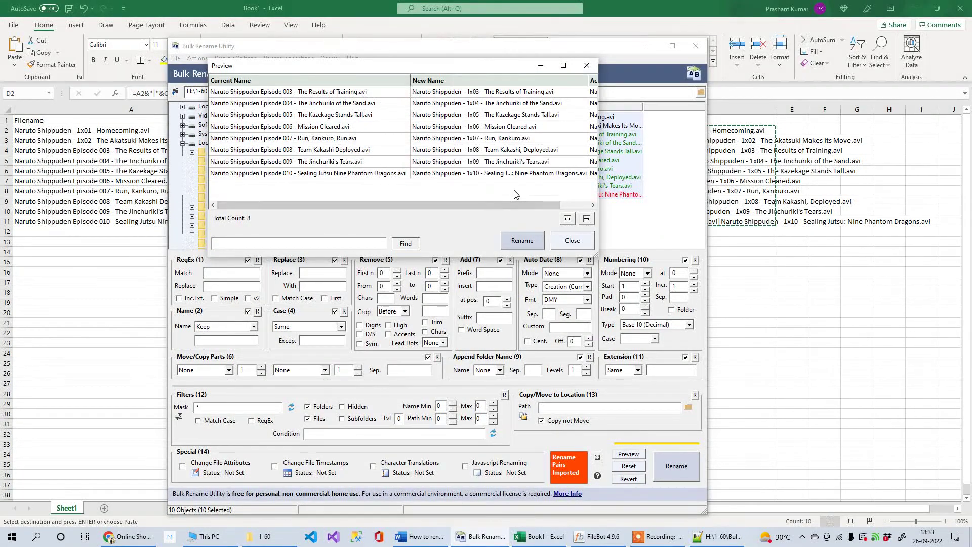
{"action": "left_click", "coordinate": [582, 246]}
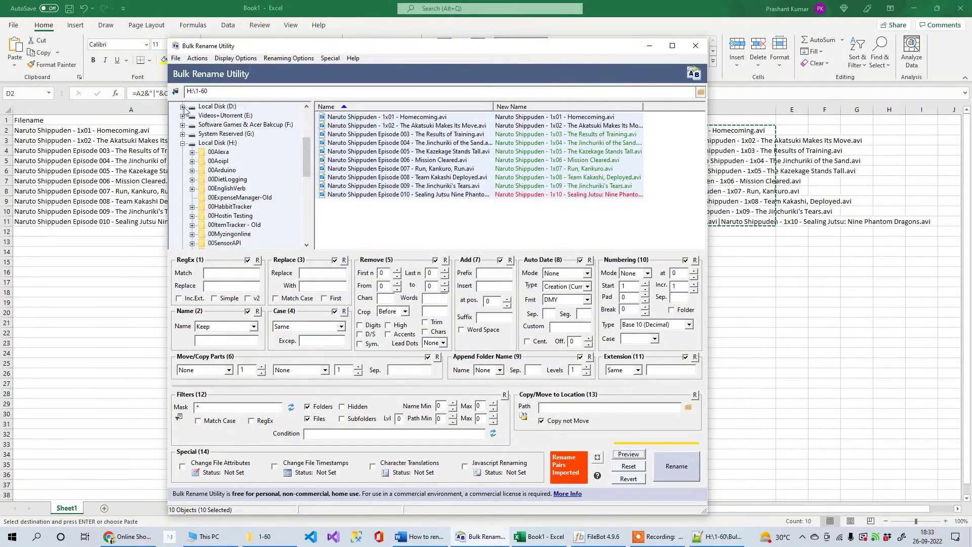
{"action": "left_click", "coordinate": [197, 59]}
{"action": "mouse_move", "coordinate": [285, 196]}
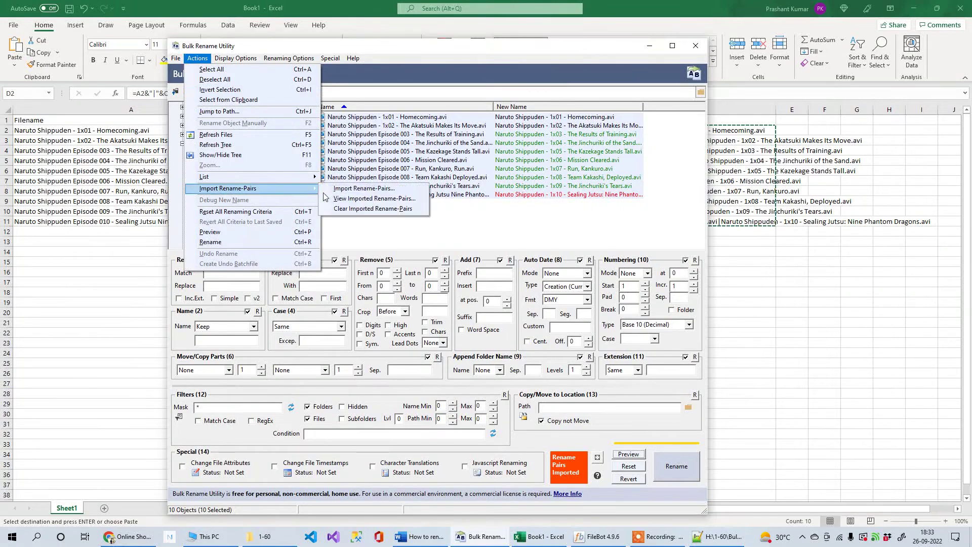
{"action": "left_click", "coordinate": [386, 192]}
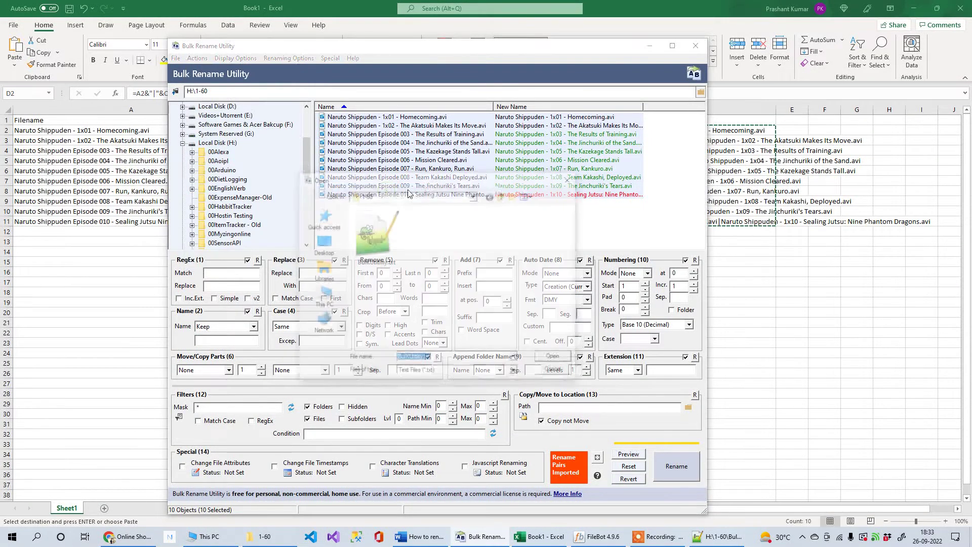
{"action": "left_click", "coordinate": [375, 238]}
{"action": "left_click", "coordinate": [555, 358]}
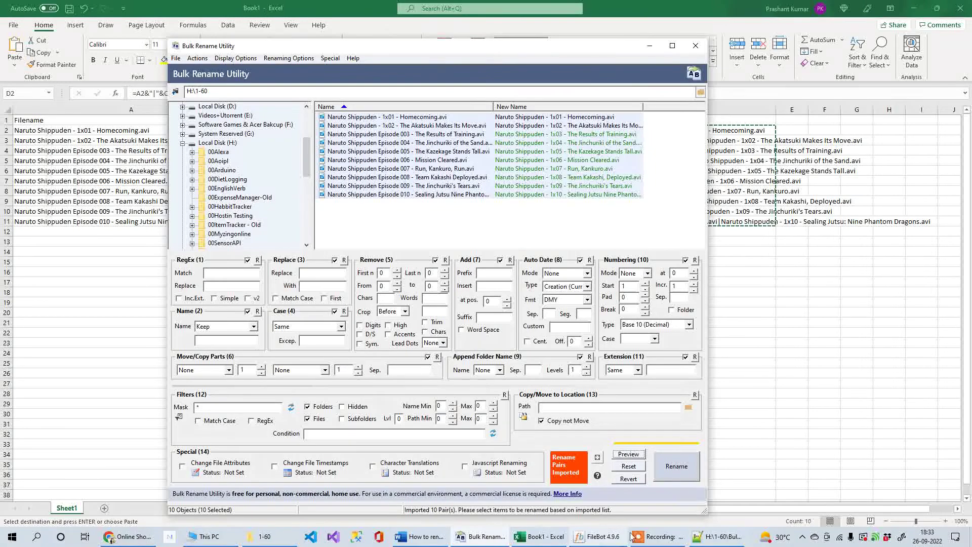
Show the 1-60 folder window beside Bulk Rename Utility in details view, with the Name column wide enough for full file names.
{"action": "left_click", "coordinate": [265, 537]}
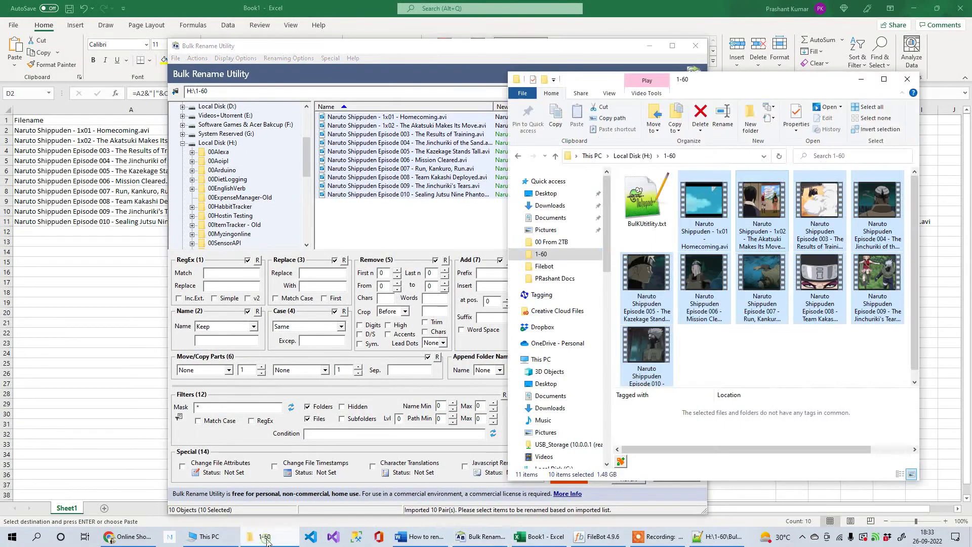
{"action": "left_click_drag", "start_coordinate": [429, 54], "coordinate": [278, 53]}
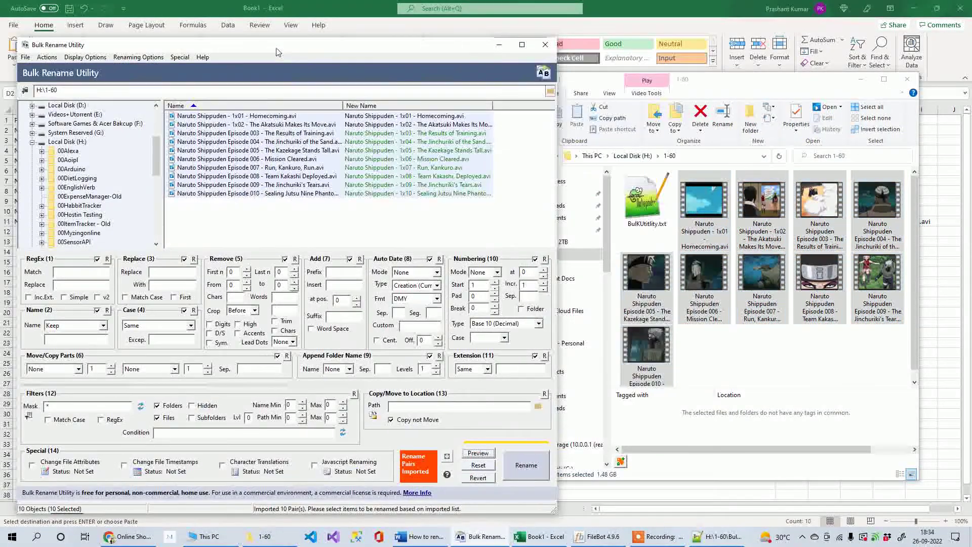
{"action": "left_click", "coordinate": [903, 476]}
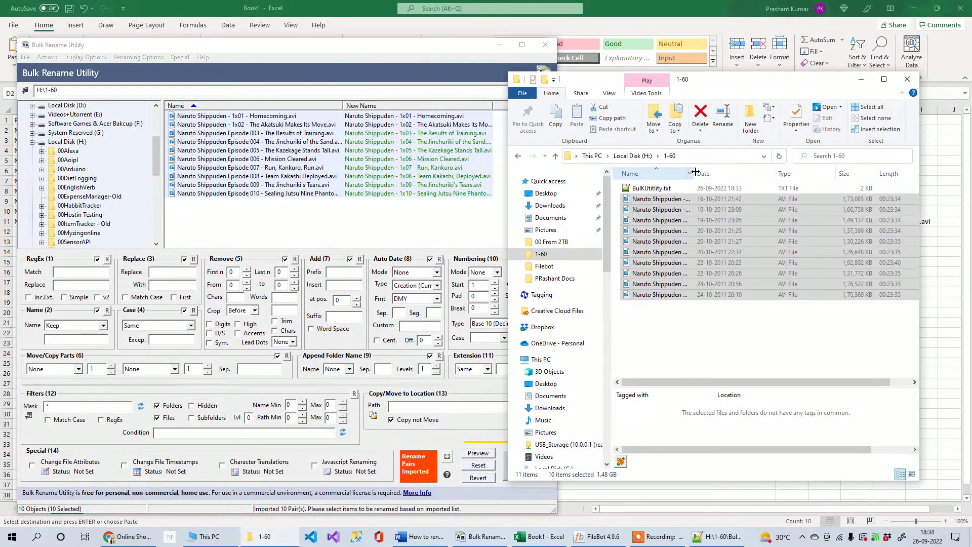
{"action": "left_click_drag", "start_coordinate": [692, 173], "coordinate": [877, 171]}
{"action": "left_click", "coordinate": [775, 332]}
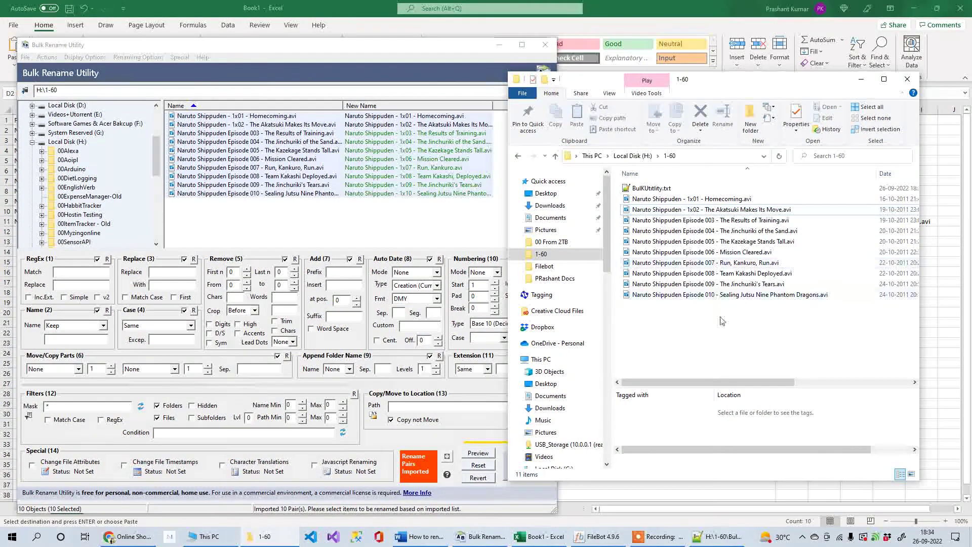
Preview the new names of the selected files in Bulk Rename Utility and move the preview clear of the folder window.
{"action": "left_click", "coordinate": [433, 442]}
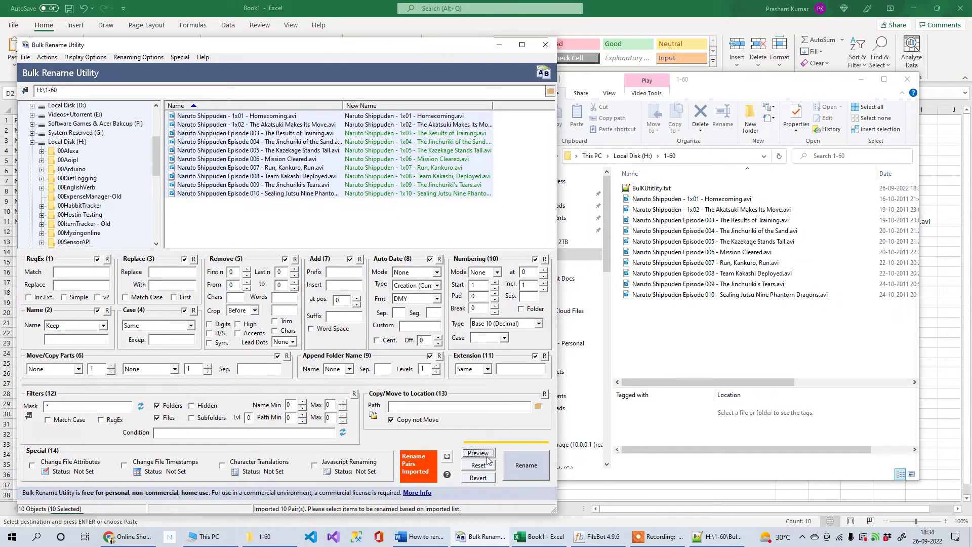
{"action": "left_click", "coordinate": [478, 454]}
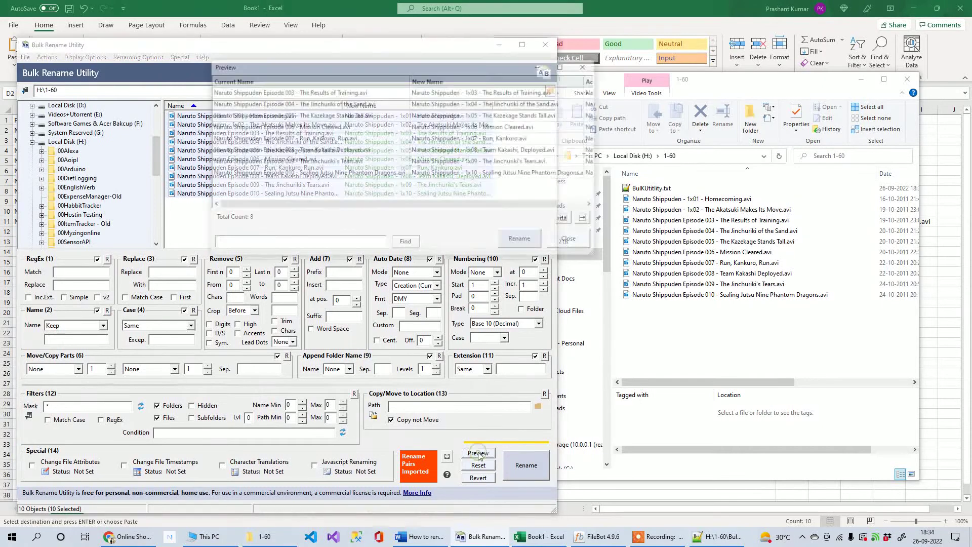
{"action": "left_click_drag", "start_coordinate": [427, 205], "coordinate": [267, 217]}
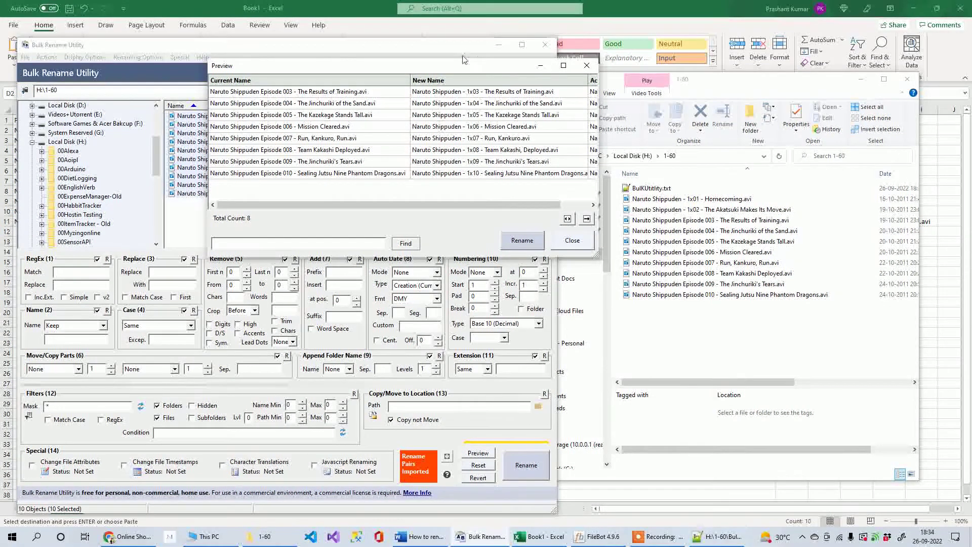
{"action": "left_click_drag", "start_coordinate": [451, 64], "coordinate": [360, 64]}
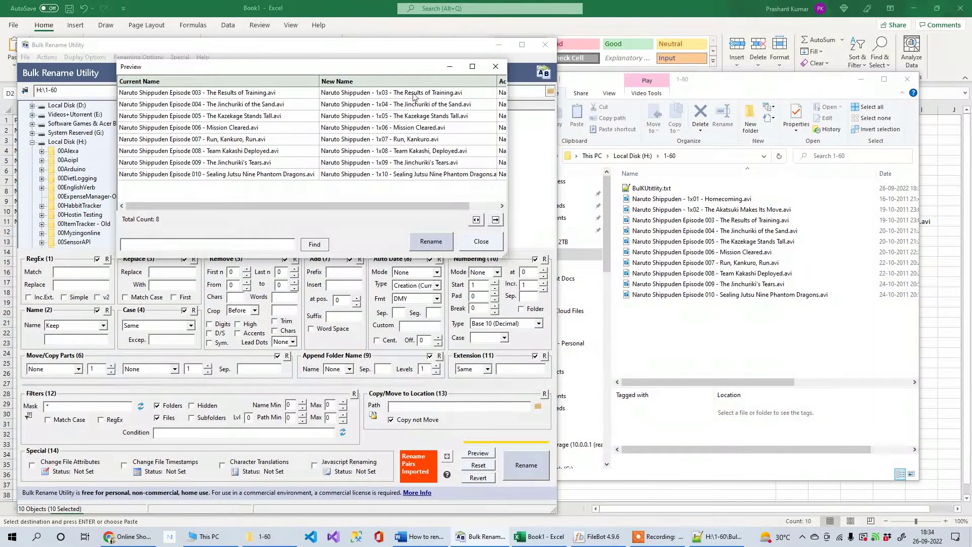
Rename the previewed video files, accepting the rename warning and closing the completion message.
{"action": "left_click", "coordinate": [431, 243]}
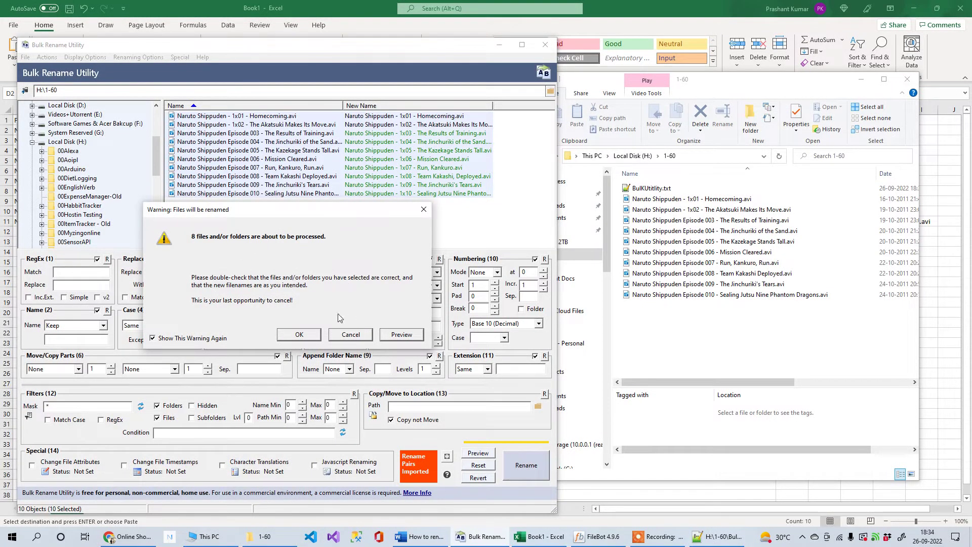
{"action": "left_click", "coordinate": [301, 334]}
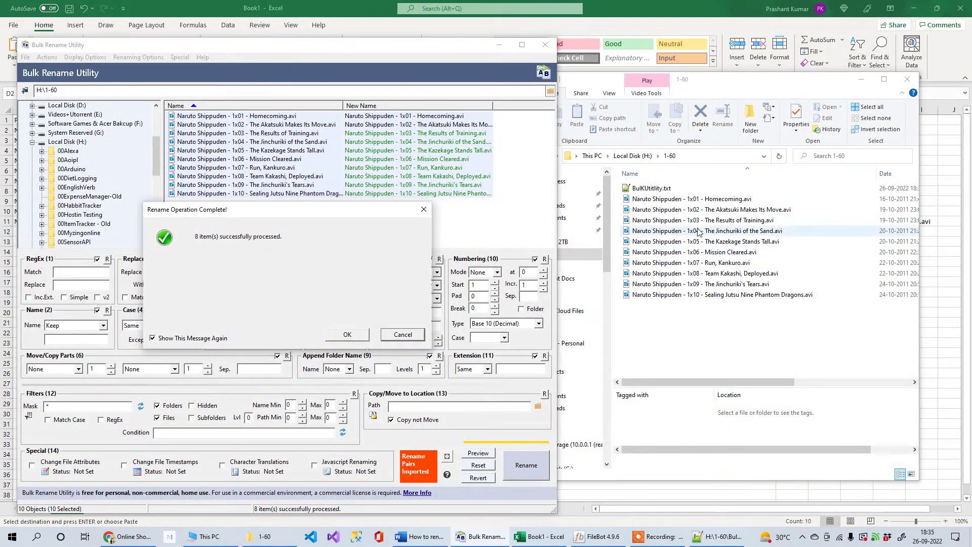
{"action": "left_click", "coordinate": [347, 335]}
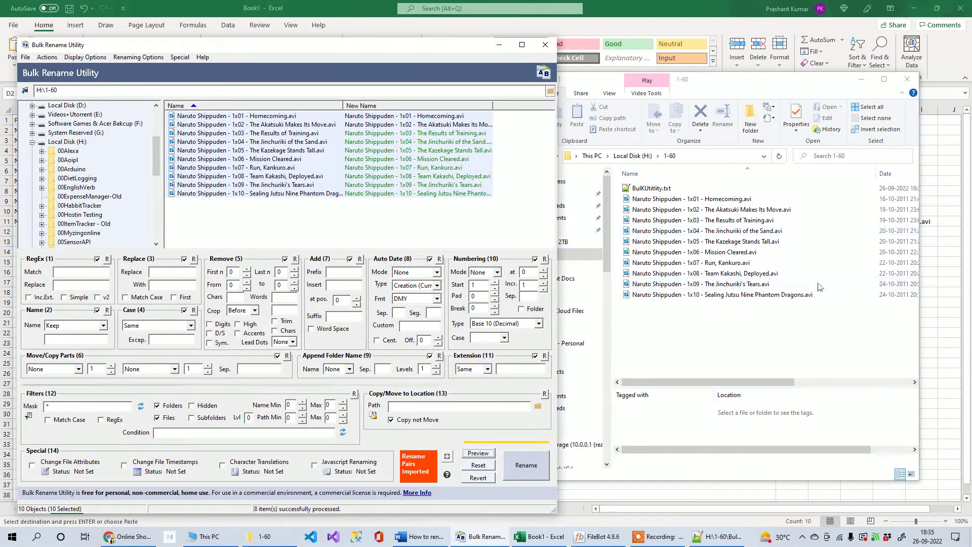
Check the Naruto Shippuden episode list in FileBot, minimise it, and reposition the Bulk Rename Utility window.
{"action": "mouse_move", "coordinate": [602, 536]}
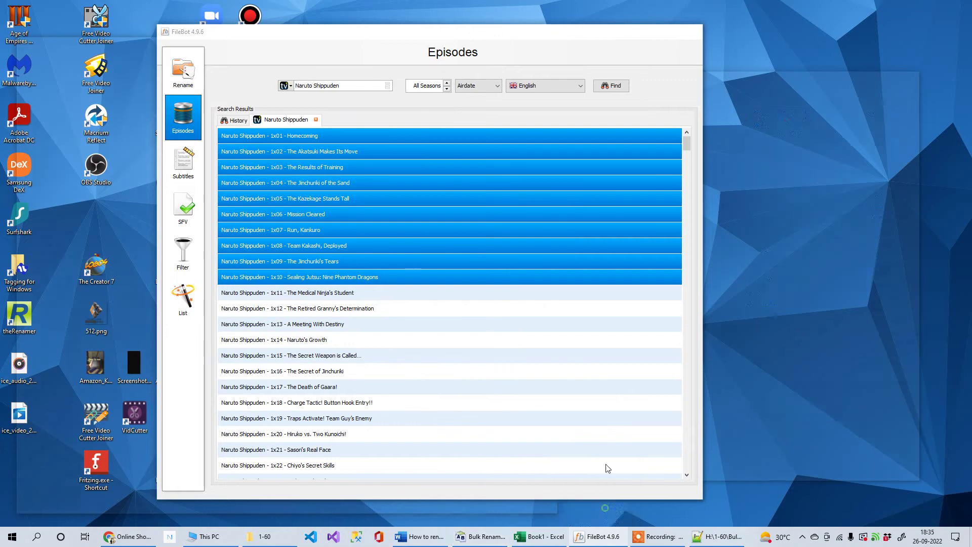
{"action": "left_click", "coordinate": [603, 489]}
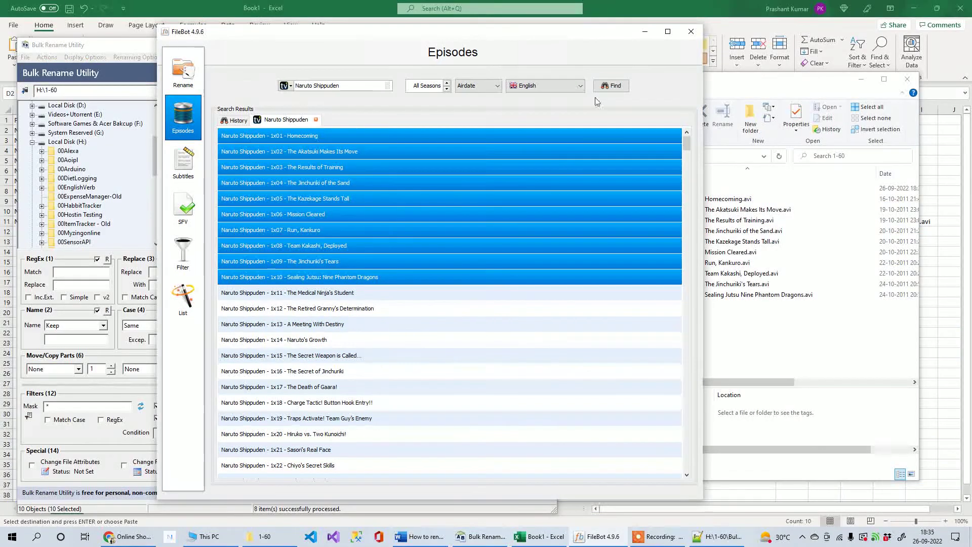
{"action": "left_click", "coordinate": [642, 34]}
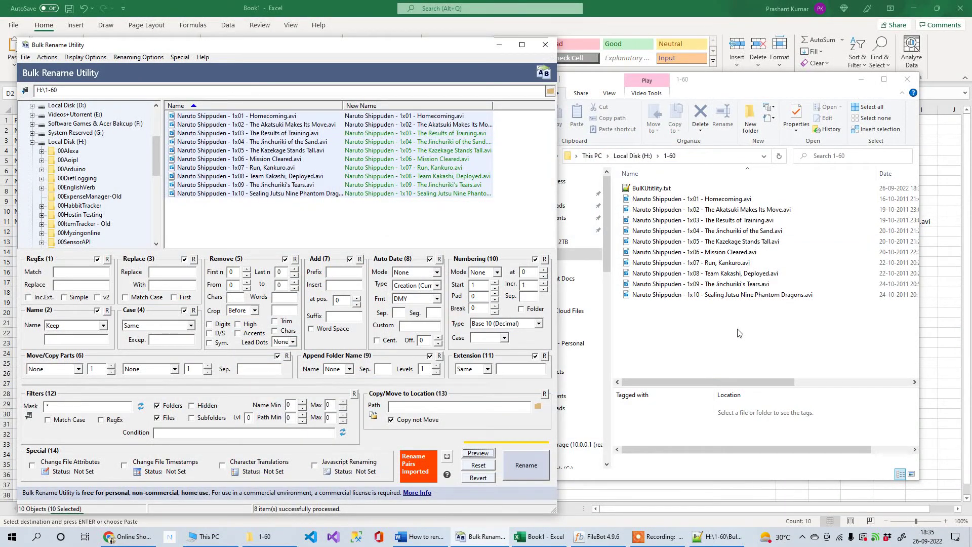
{"action": "left_click_drag", "start_coordinate": [99, 47], "coordinate": [187, 41]}
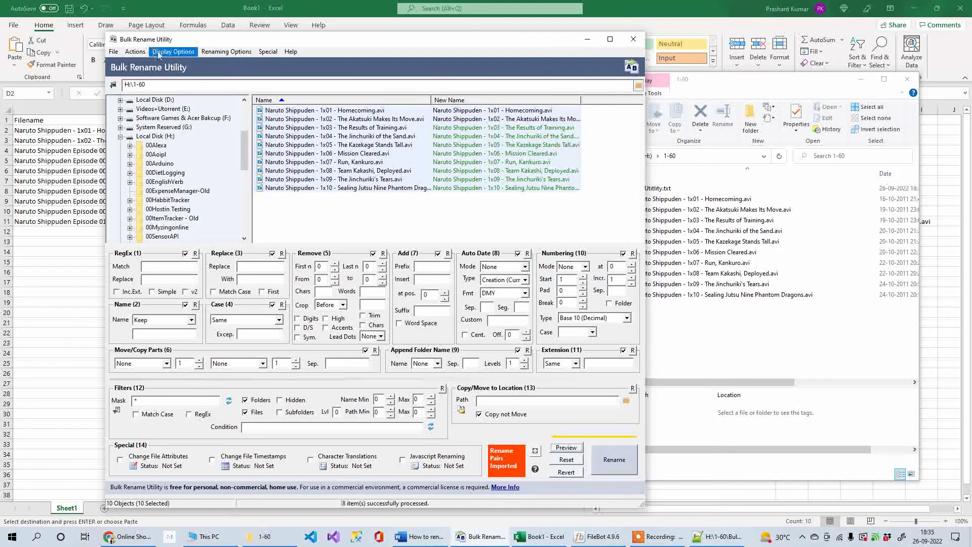